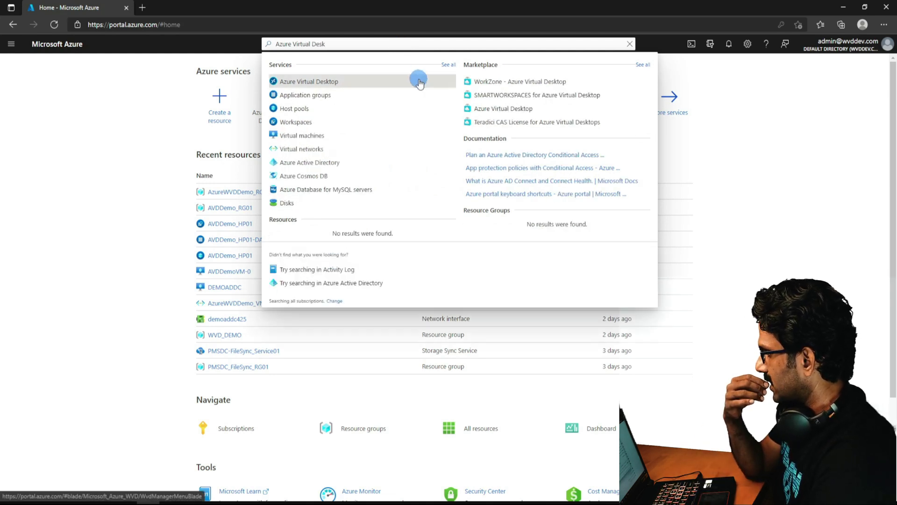
From Azure Virtual Desktop, begin a new host pool under the Visual Studio Professional with MSDN subscription.
left_click(324, 80)
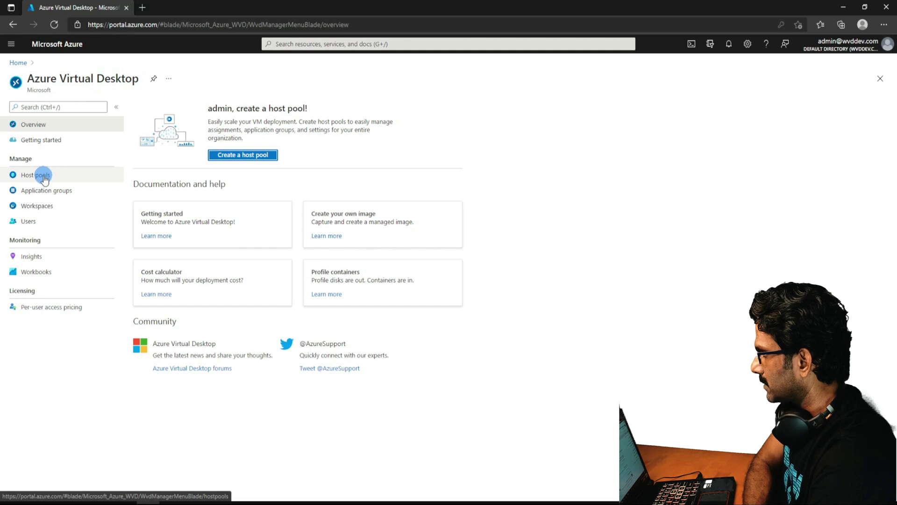
left_click(244, 154)
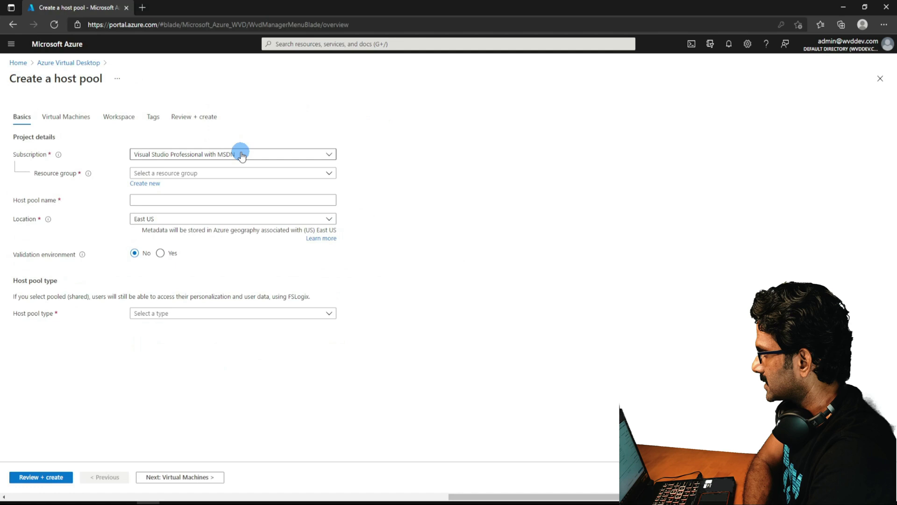
left_click(177, 156)
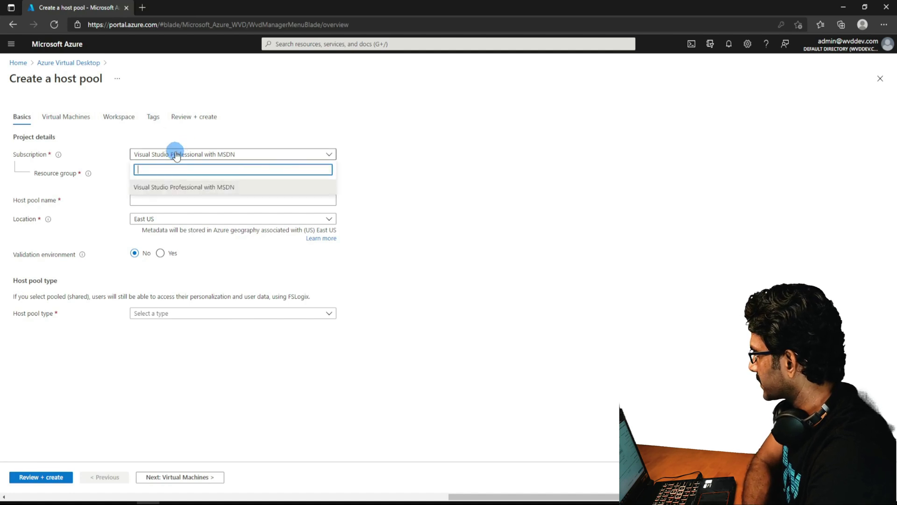
left_click(182, 193)
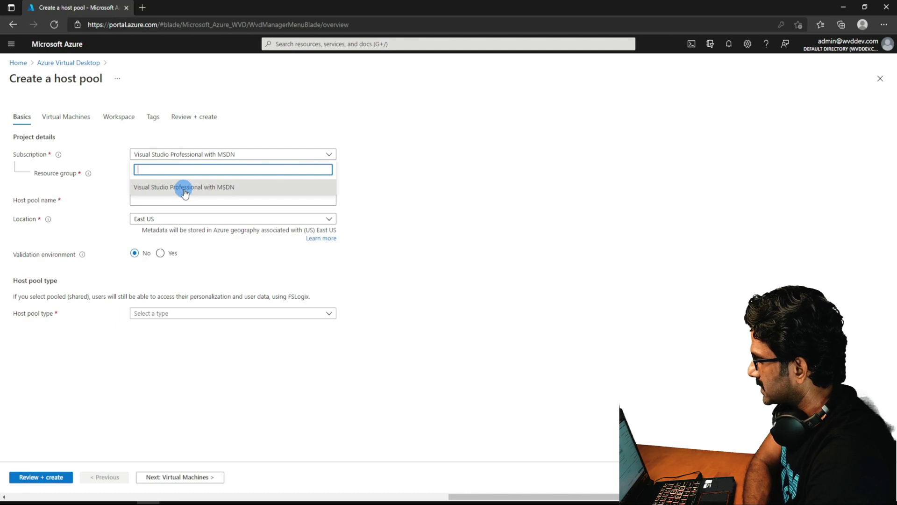
left_click(185, 193)
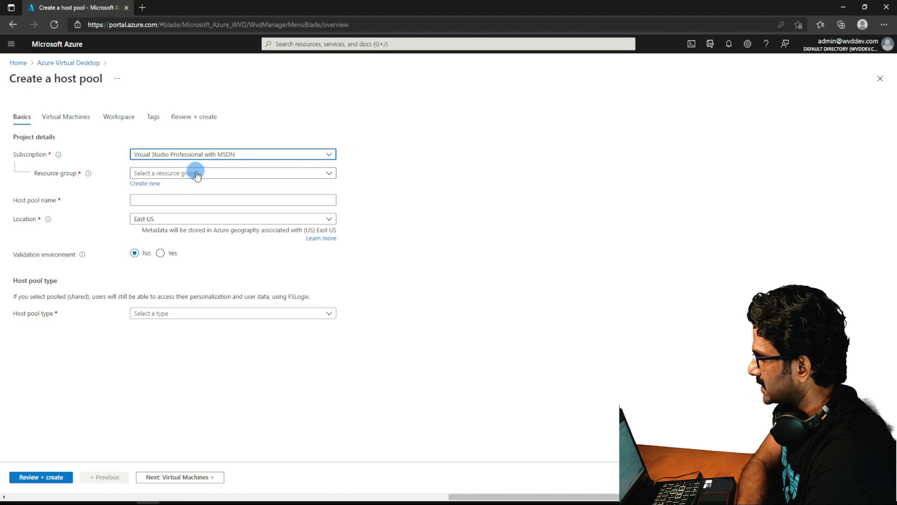
Look through the existing resource groups, then choose to create a new one instead.
left_click(197, 174)
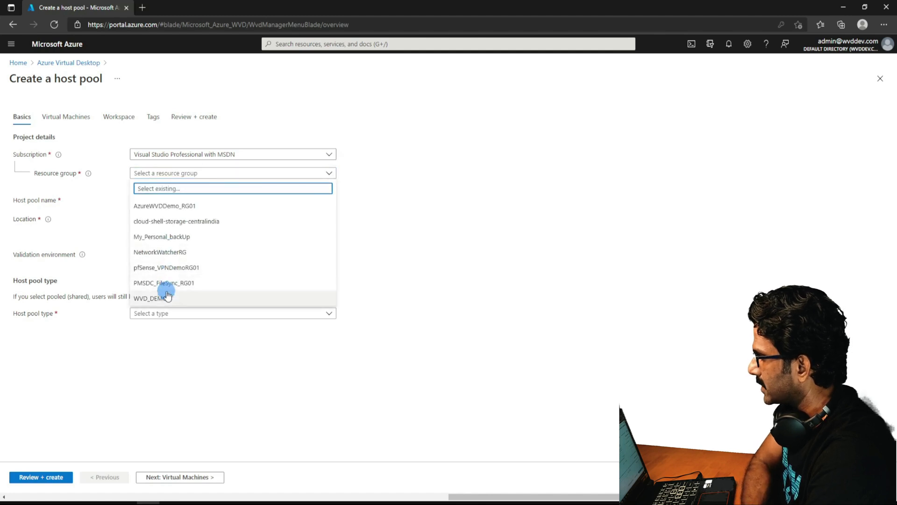
left_click(360, 182)
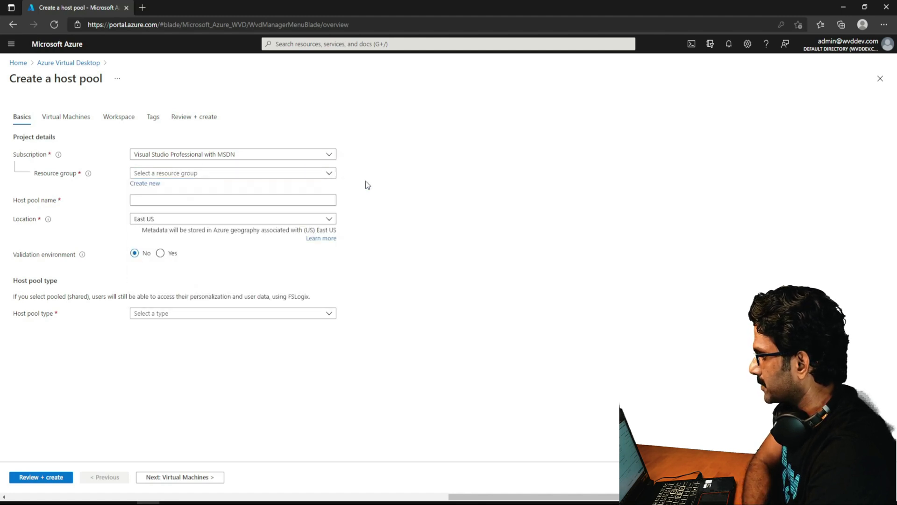
left_click(145, 184)
Create a new resource group named AVDDemo_RG01 for the host pool.
left_click(170, 250)
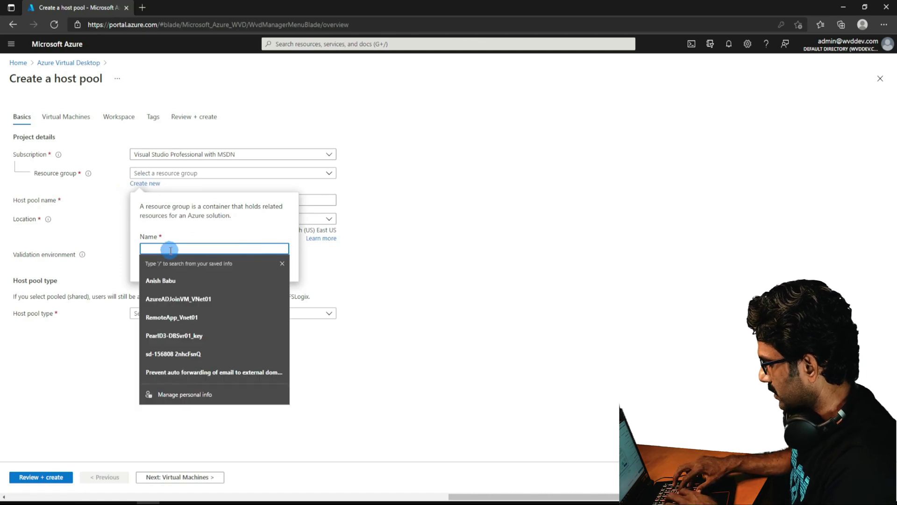
type("AV")
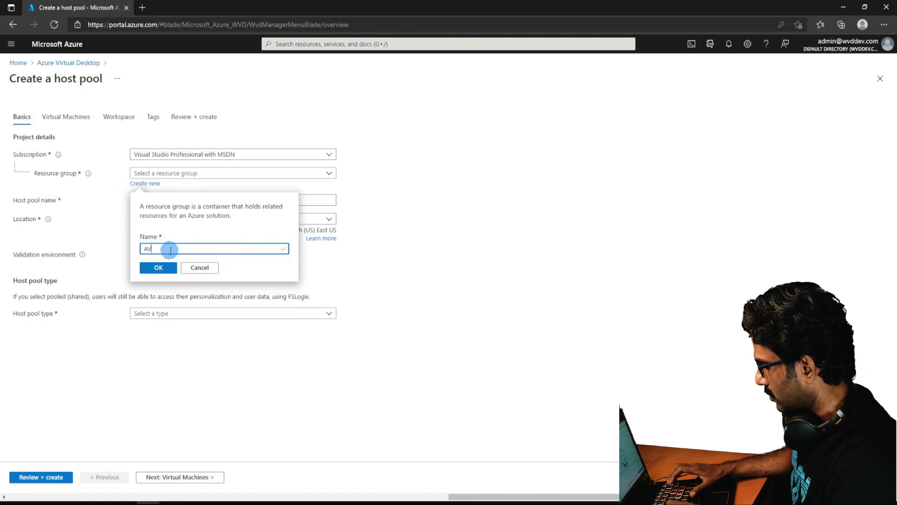
type("DDemo")
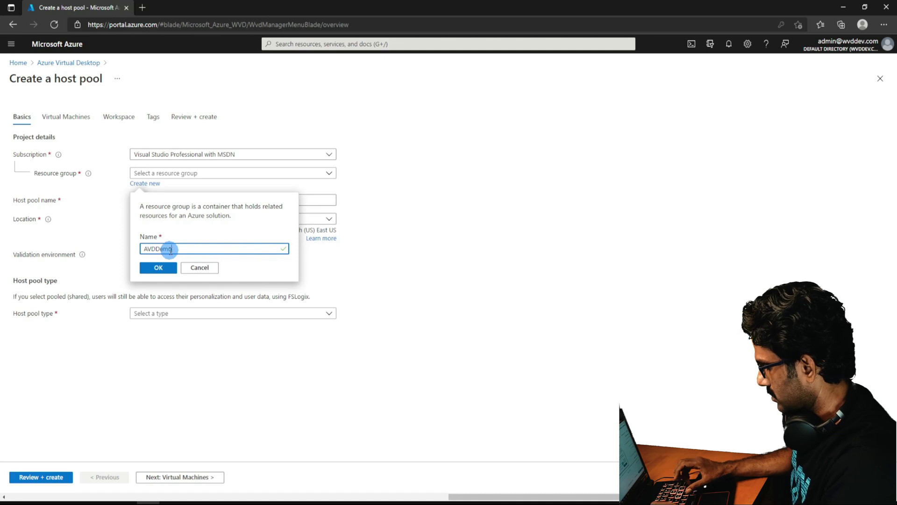
type("_RG01")
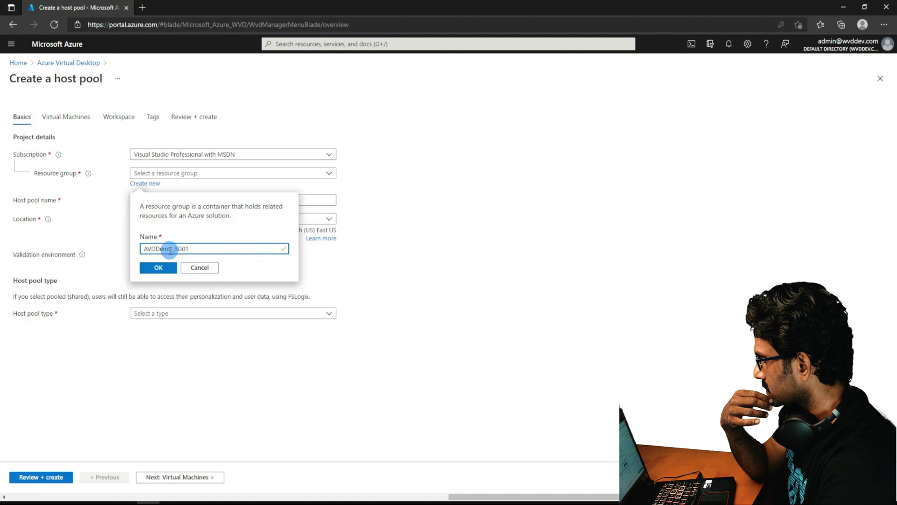
left_click(158, 268)
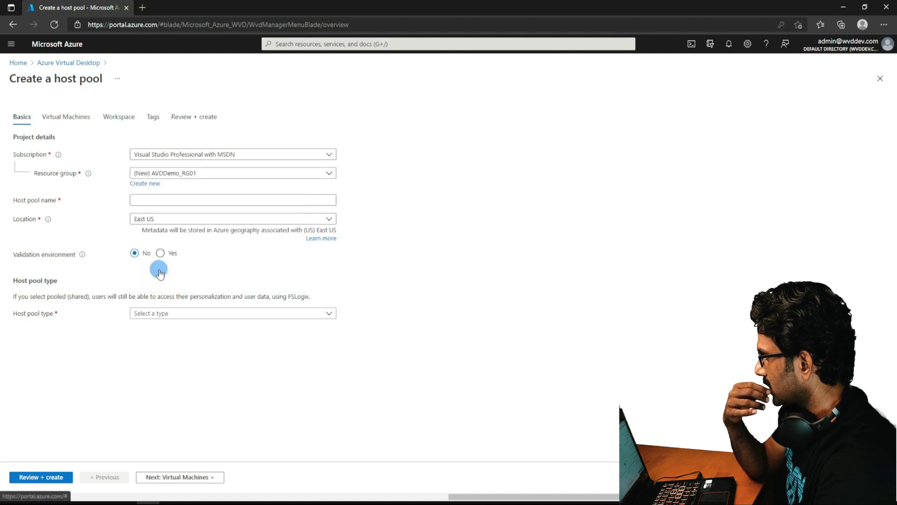
left_click(143, 200)
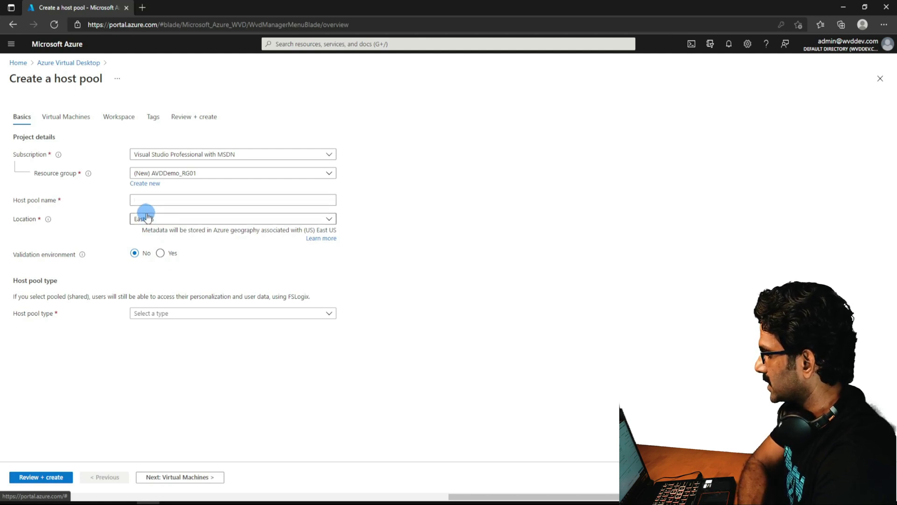
Keep East US as the location, name the pool AVDDemo_HP01, and make it Pooled.
left_click(145, 220)
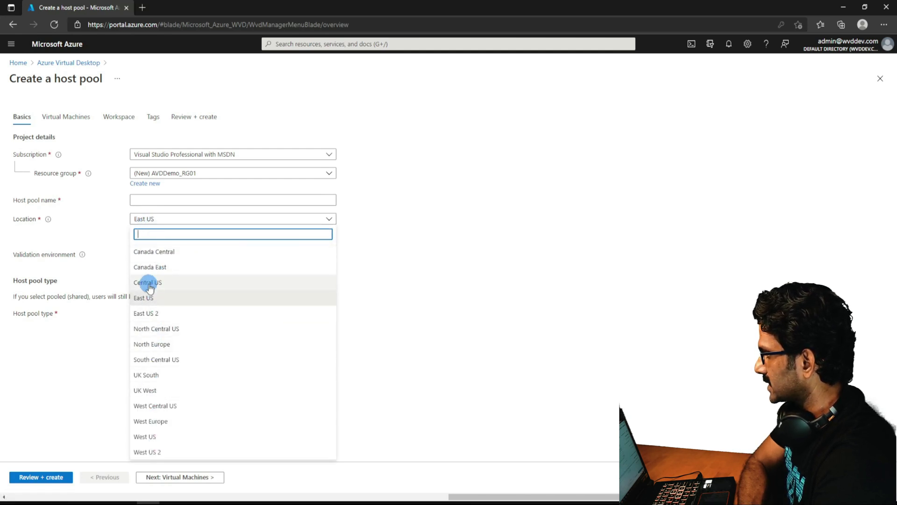
left_click(145, 298)
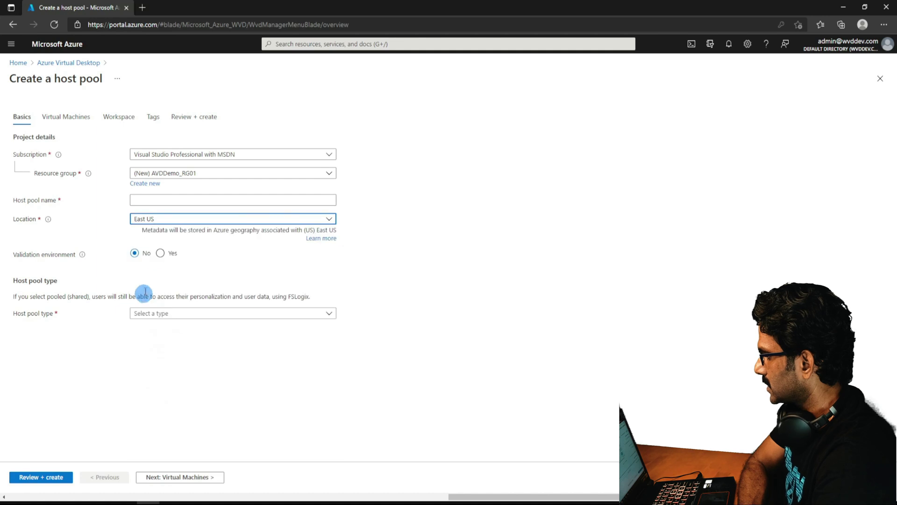
left_click(143, 200)
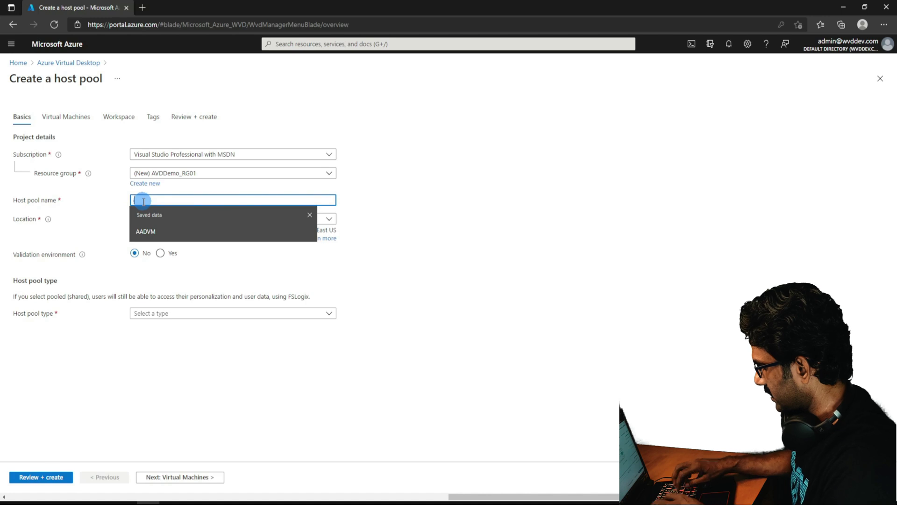
type("A")
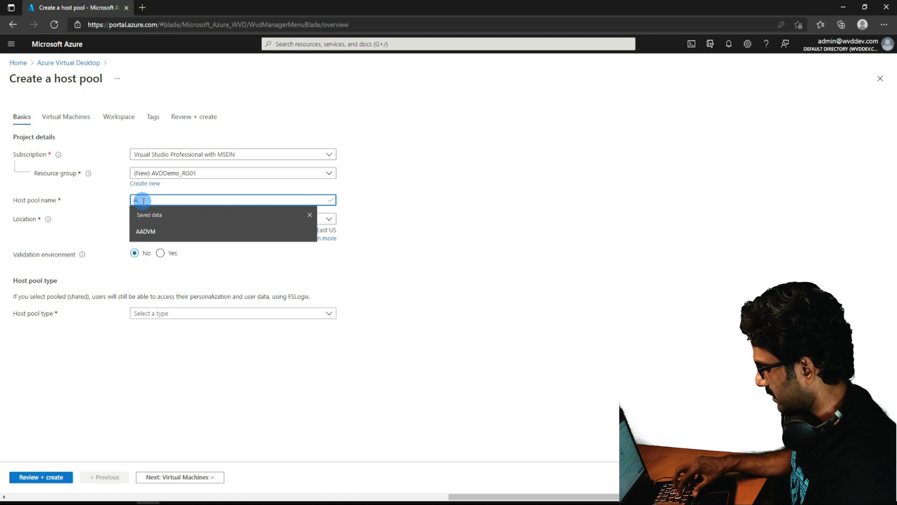
type("VDDemo_H")
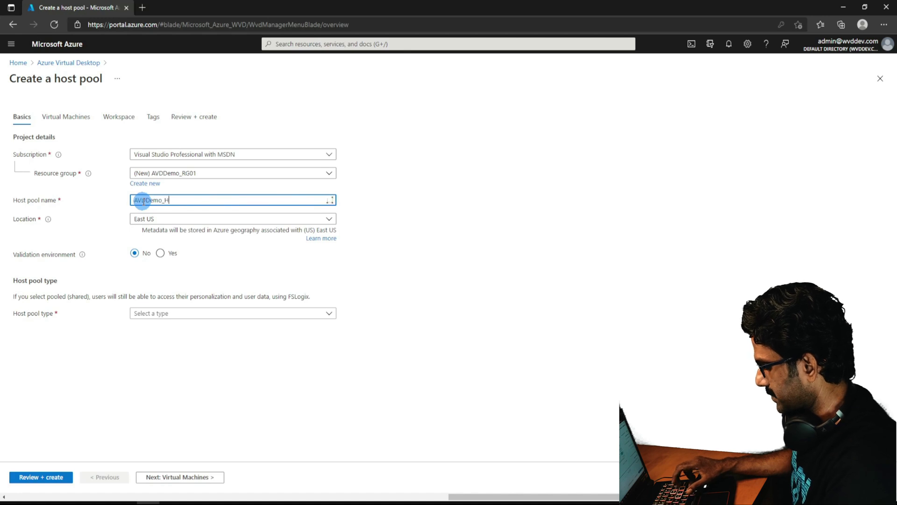
type("P01")
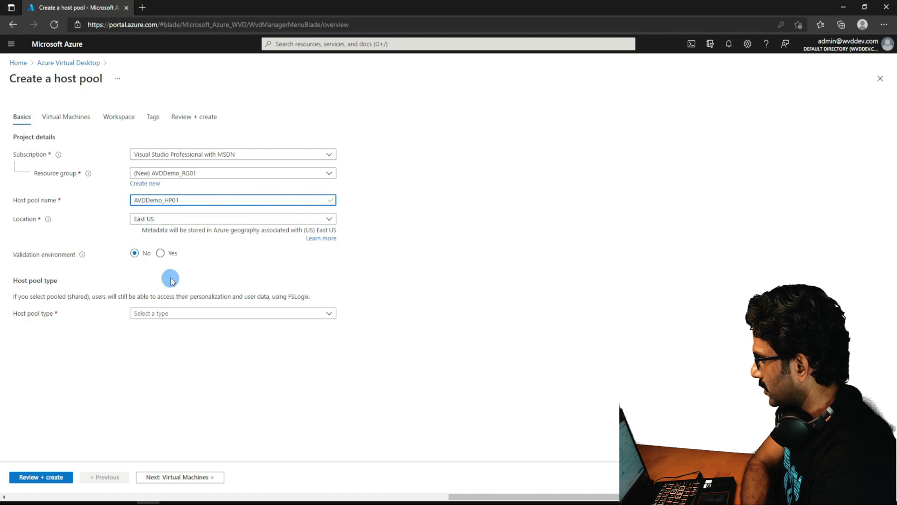
left_click(190, 314)
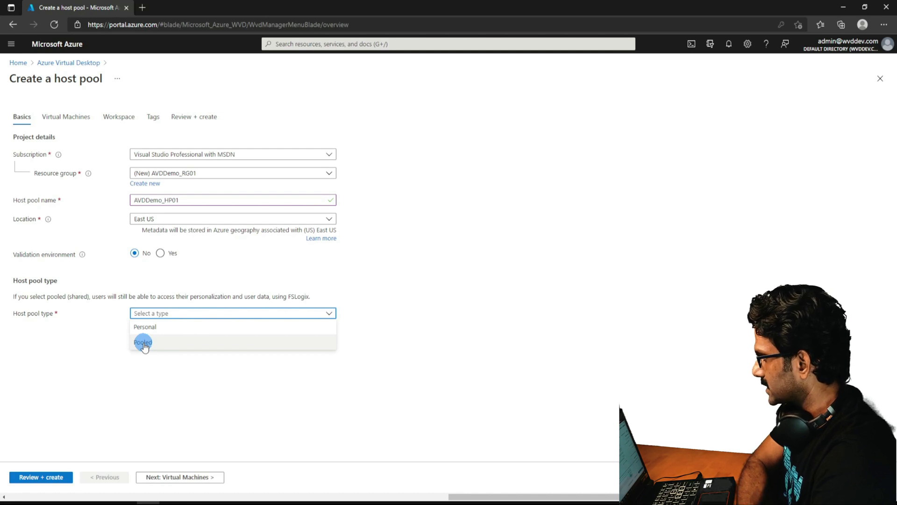
left_click(143, 343)
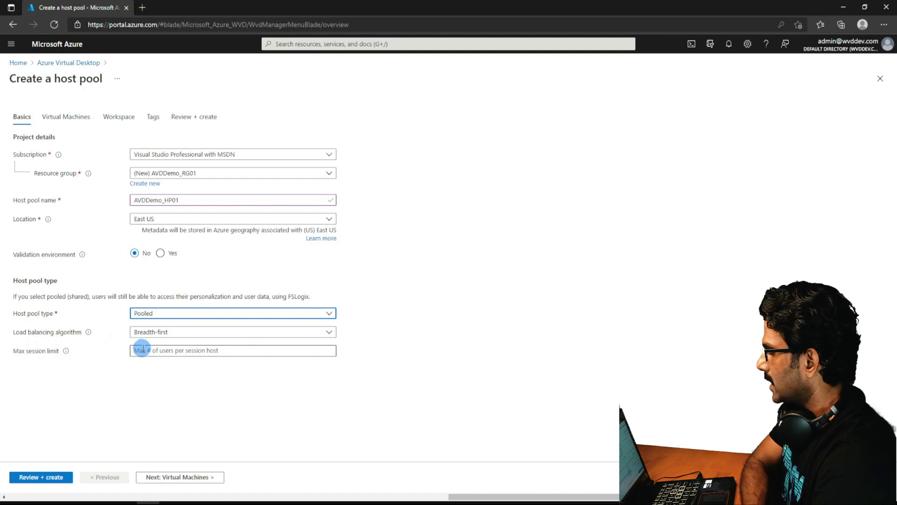
Review the load balancing options and keep Breadth-first load balancing.
left_click(169, 334)
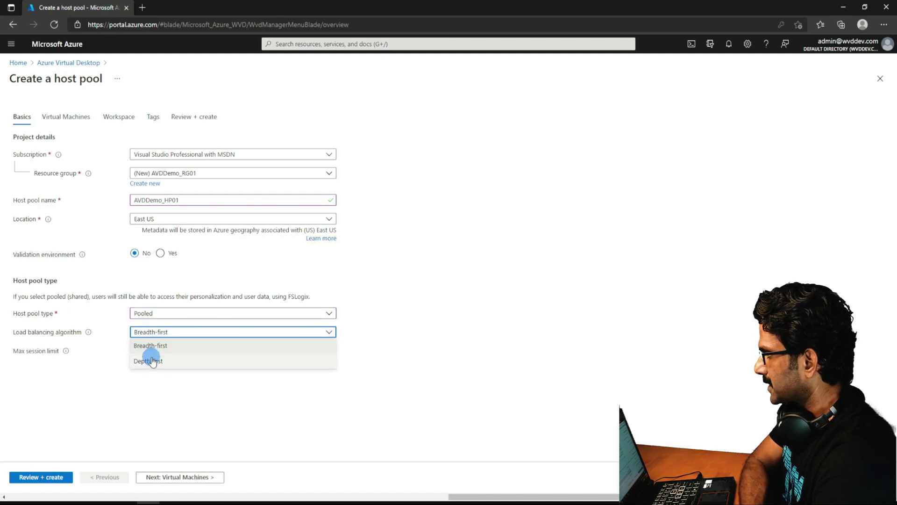
mouse_move(88, 332)
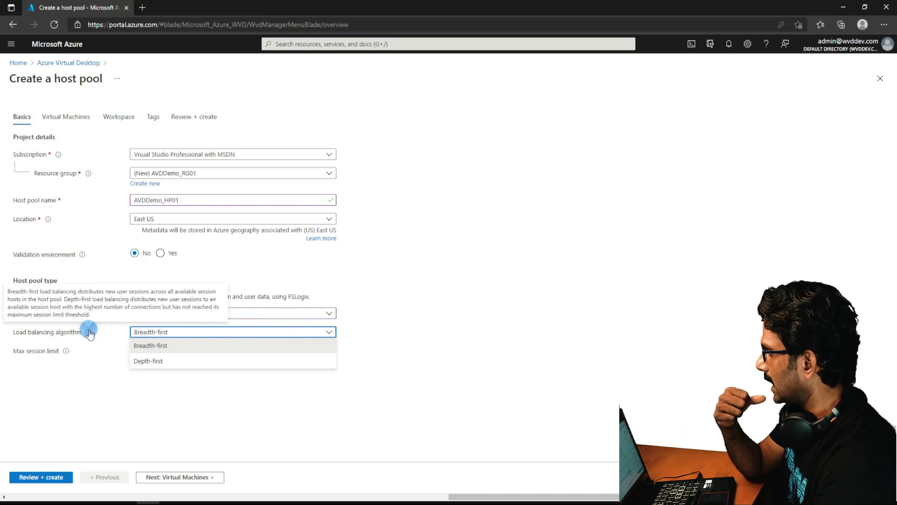
left_click_drag(7, 291, 93, 314)
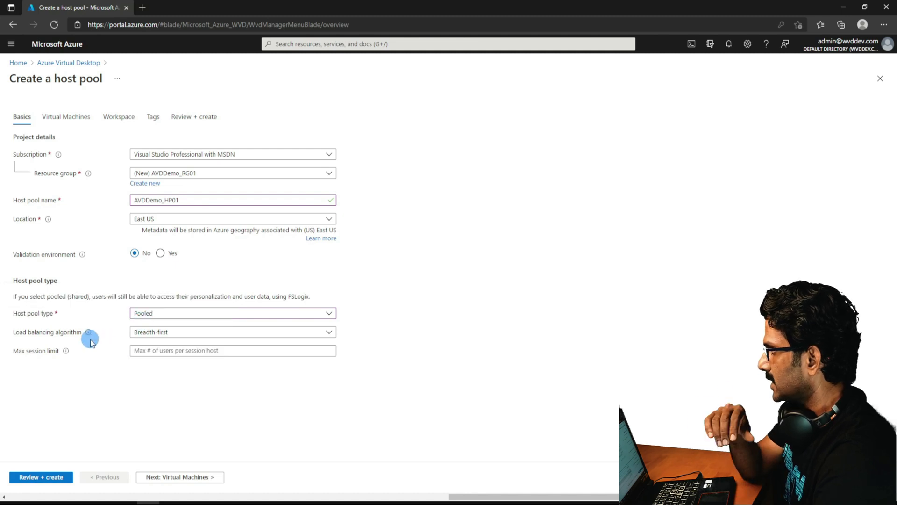
mouse_move(89, 334)
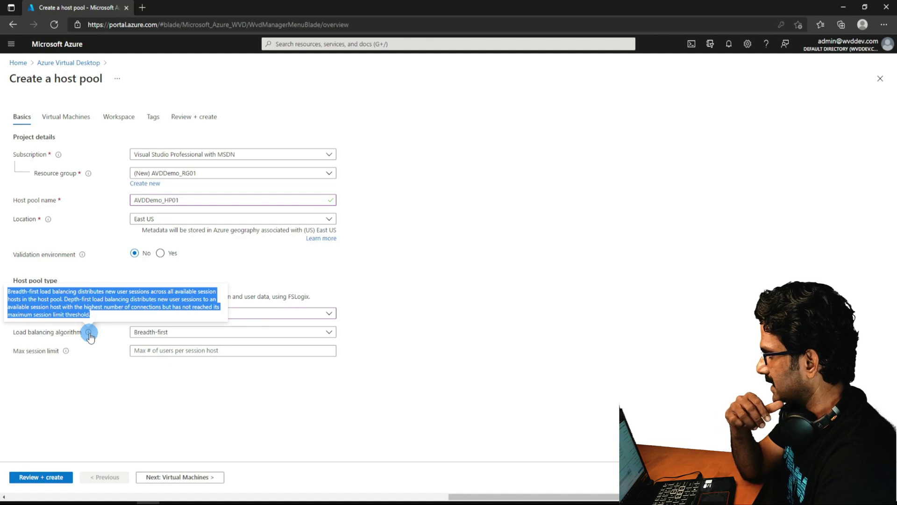
left_click(173, 337)
left_click(171, 344)
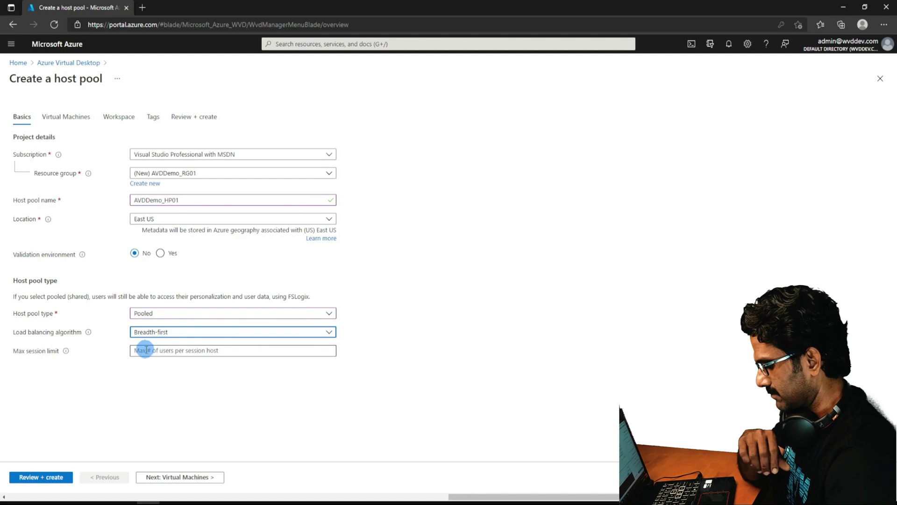
Set the host pool's max session limit to 4.
left_click(144, 351)
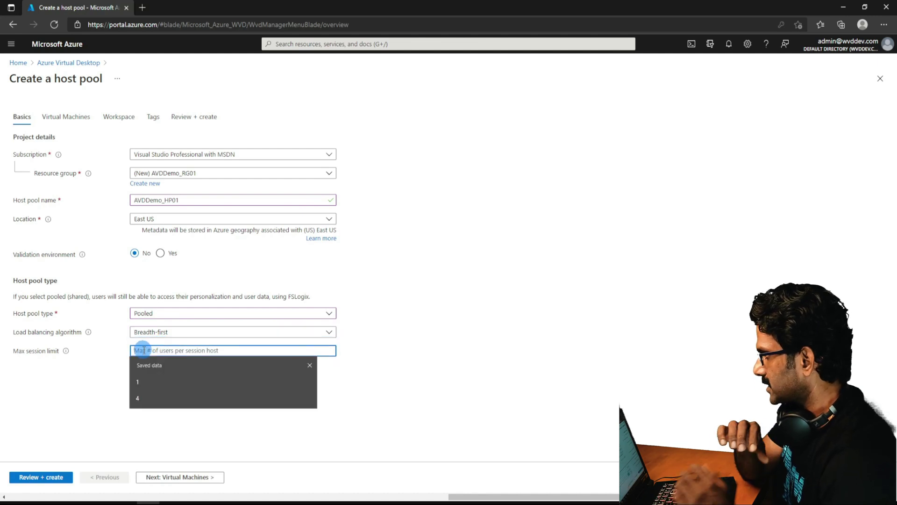
type("4")
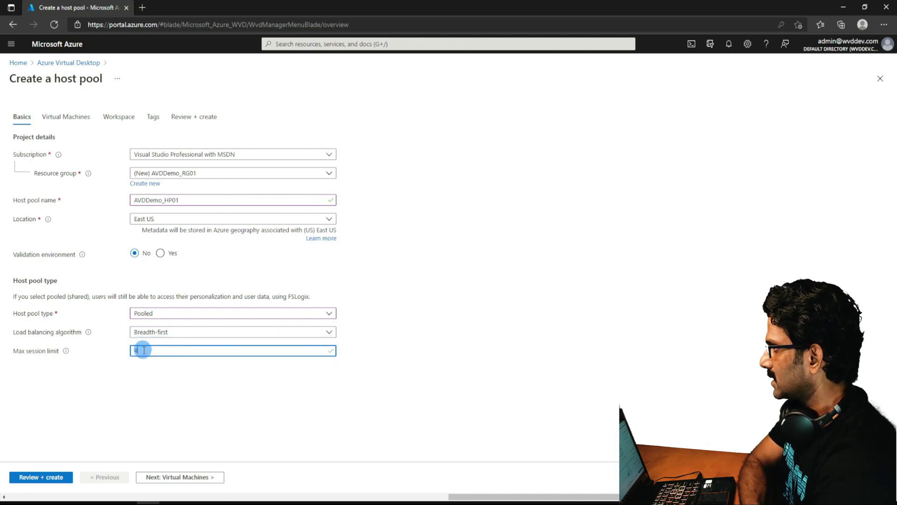
left_click(148, 392)
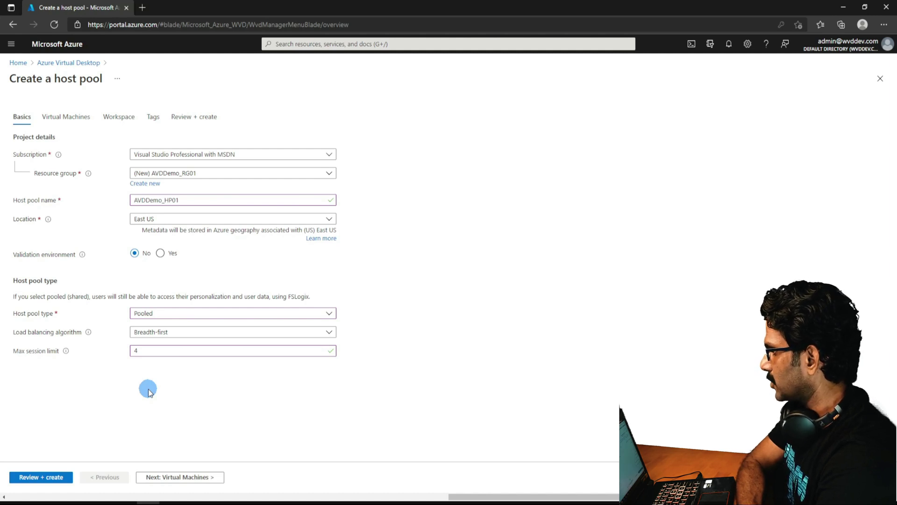
left_click(163, 477)
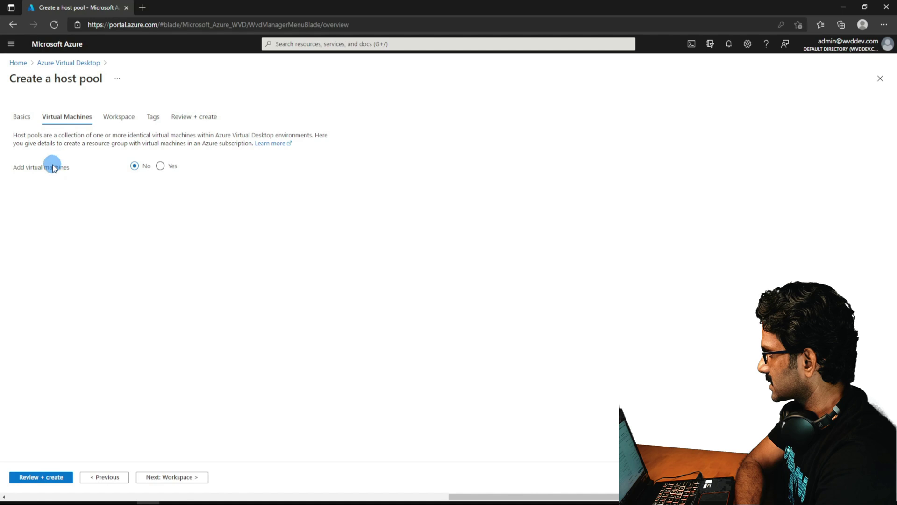
Choose Yes to add virtual machines and place them in resource group AzureWVDDemo_RG01.
left_click(160, 166)
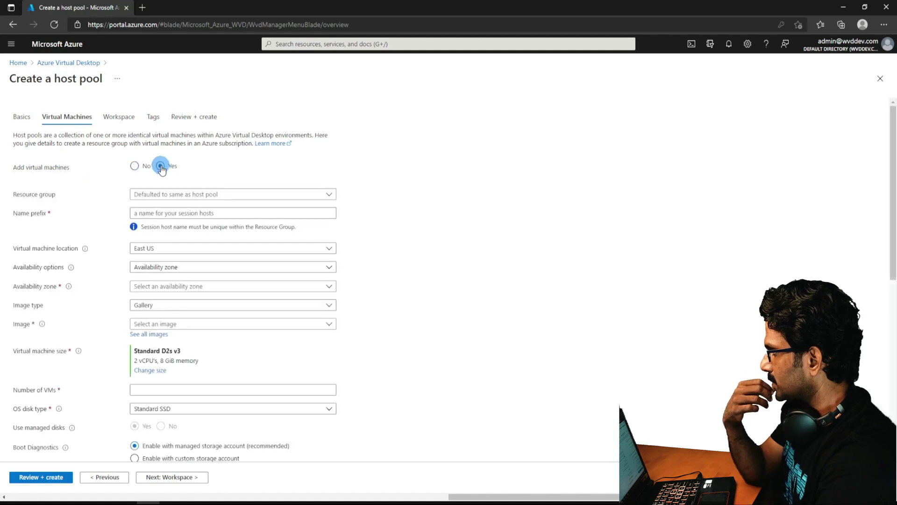
left_click(195, 195)
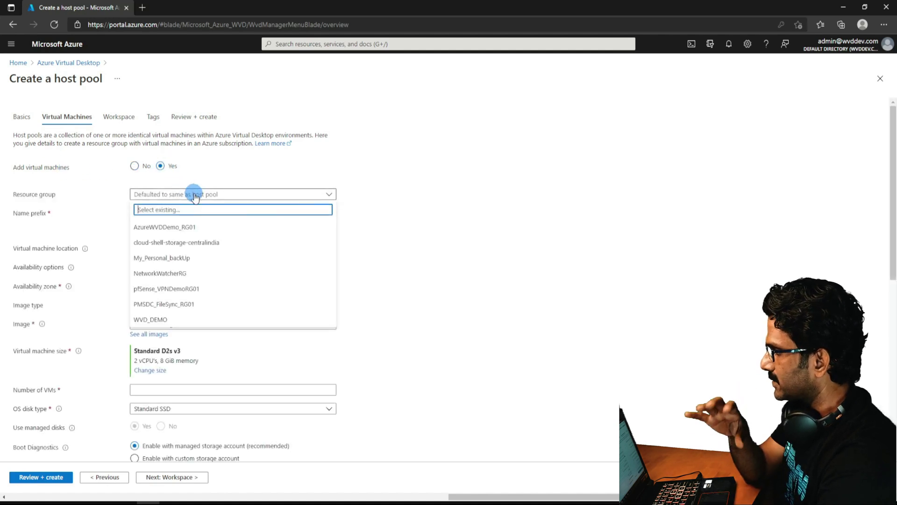
left_click(117, 209)
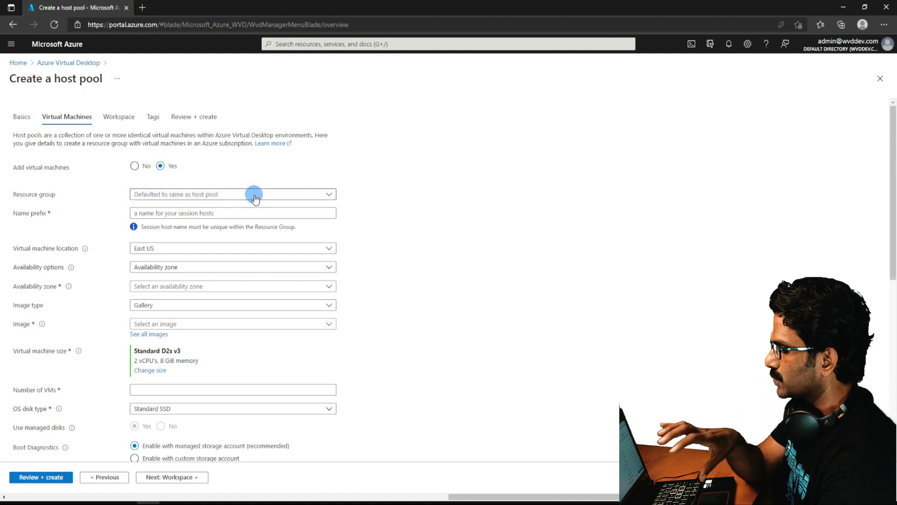
left_click(241, 196)
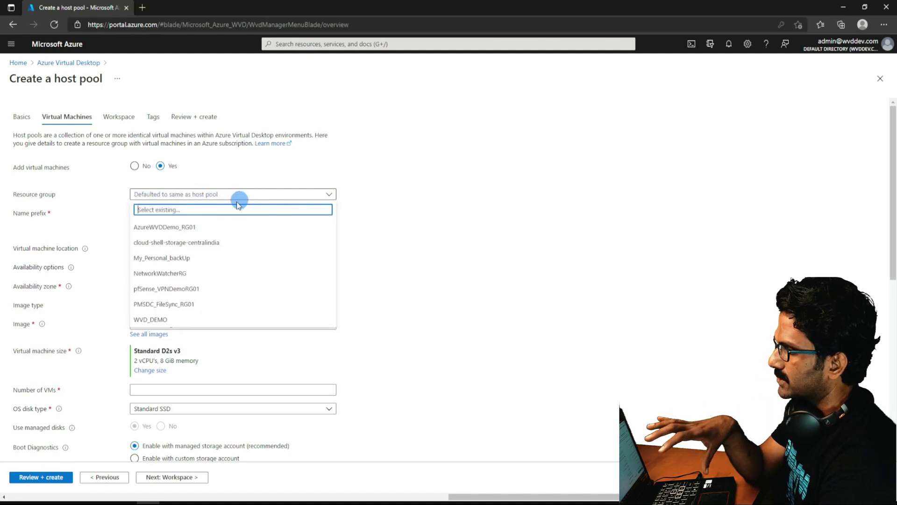
left_click(181, 227)
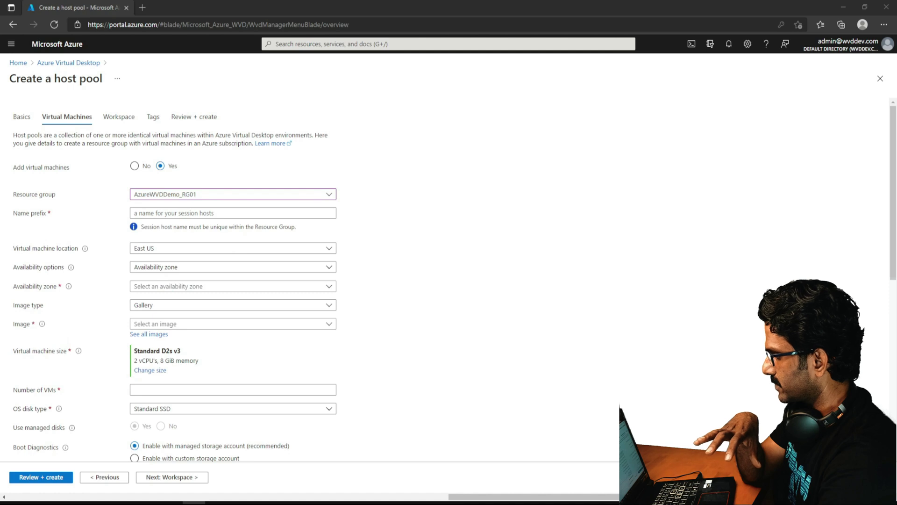
Enter AVDDemoVM as the session host name prefix.
key("alt+Tab")
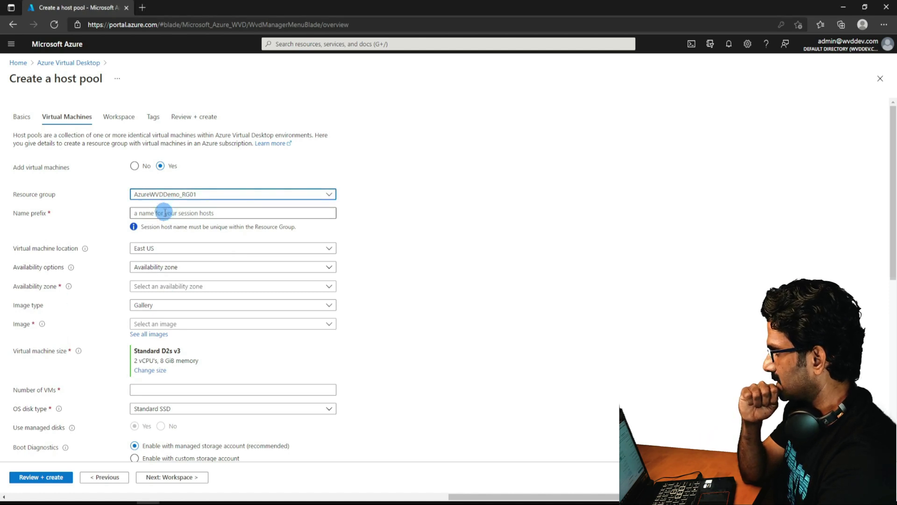
left_click(165, 213)
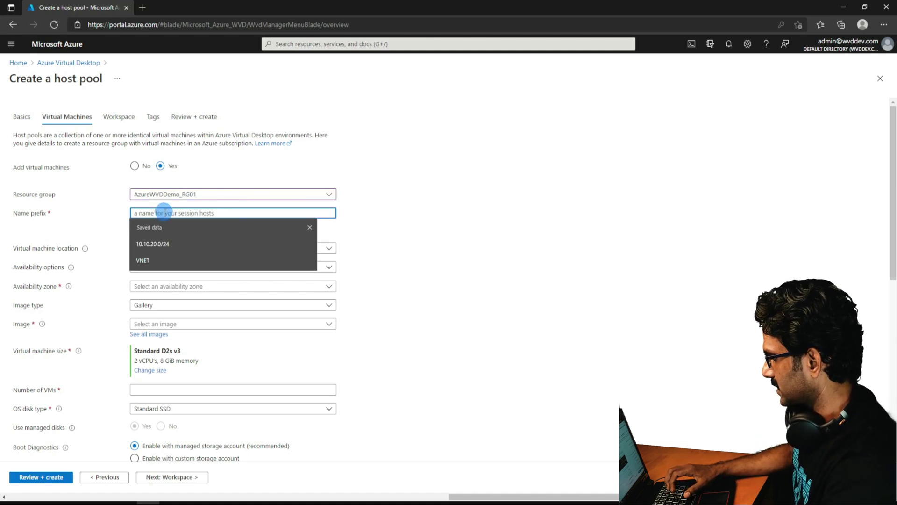
type("A")
key("BackSpace")
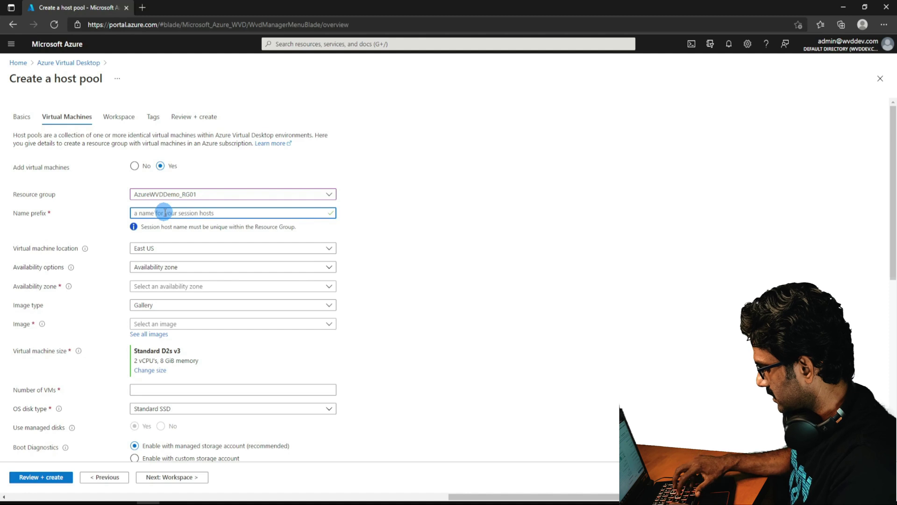
type("AVD")
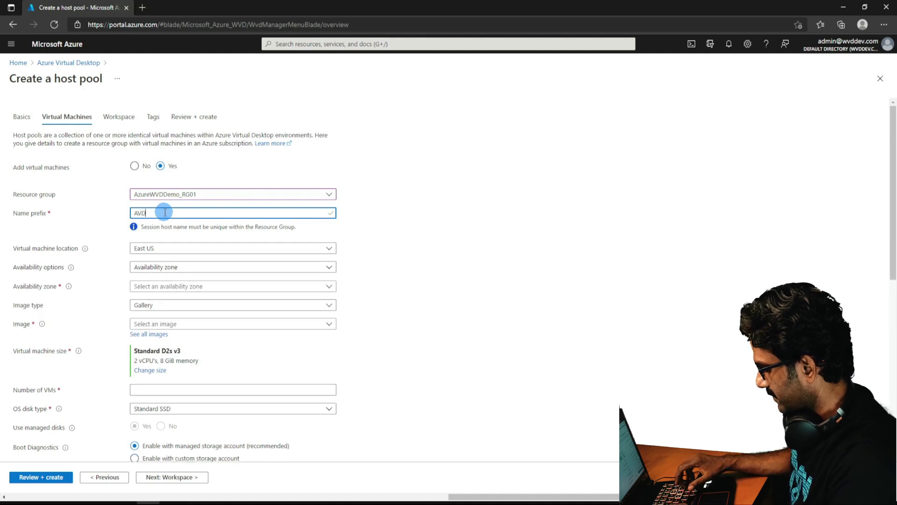
type("DemoV")
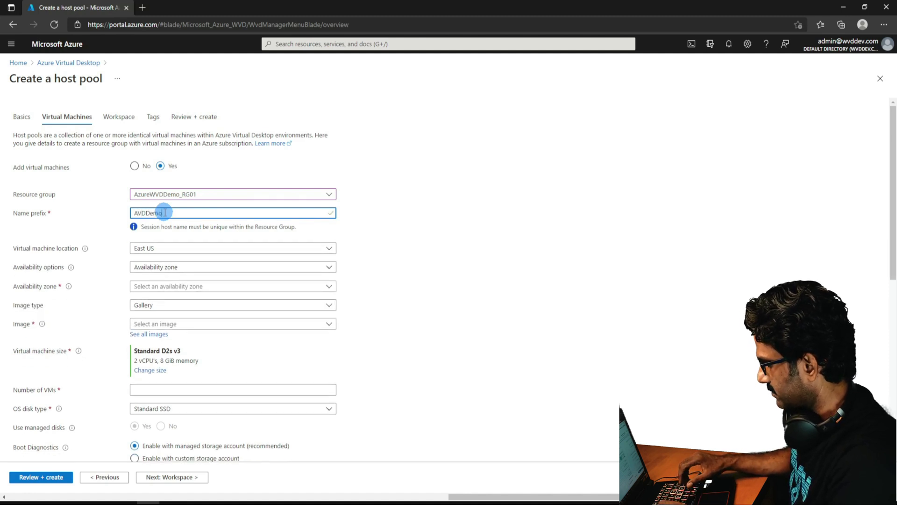
type("M")
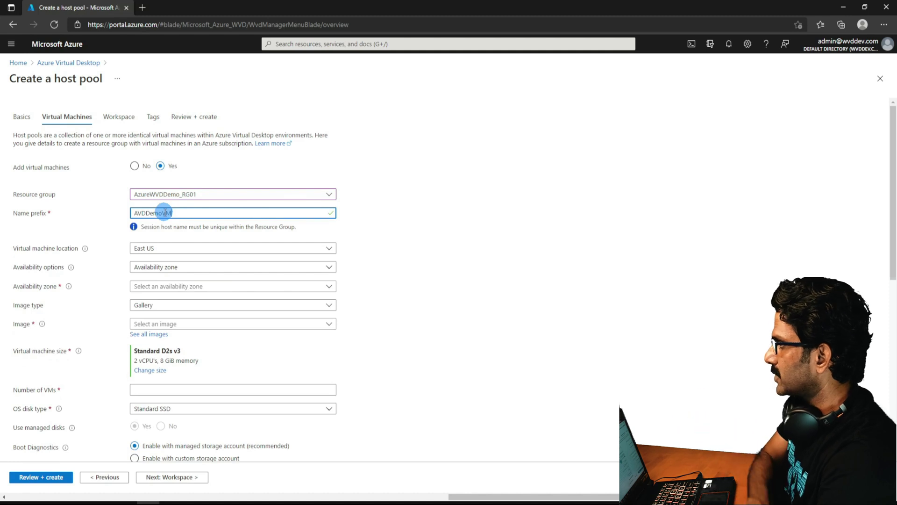
Set the VM location to Central India with no infrastructure redundancy required.
left_click(169, 249)
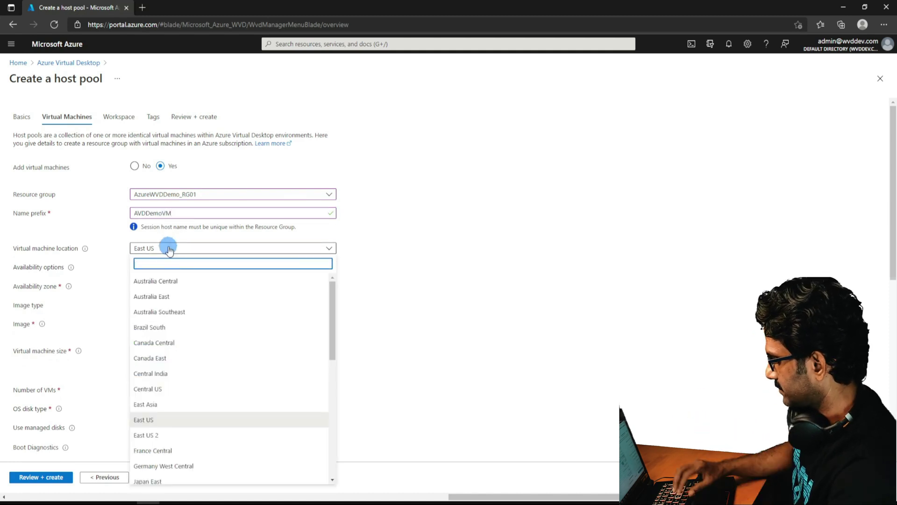
left_click(157, 270)
type("Cen")
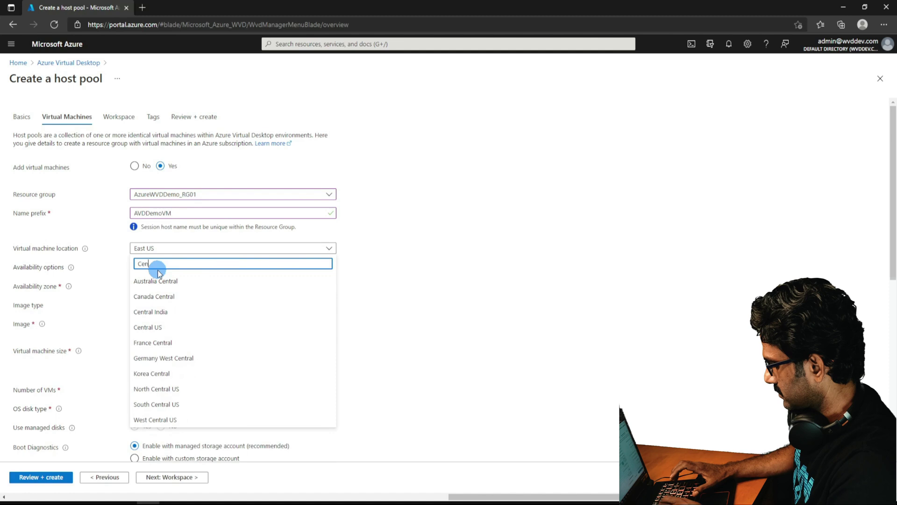
type("tral")
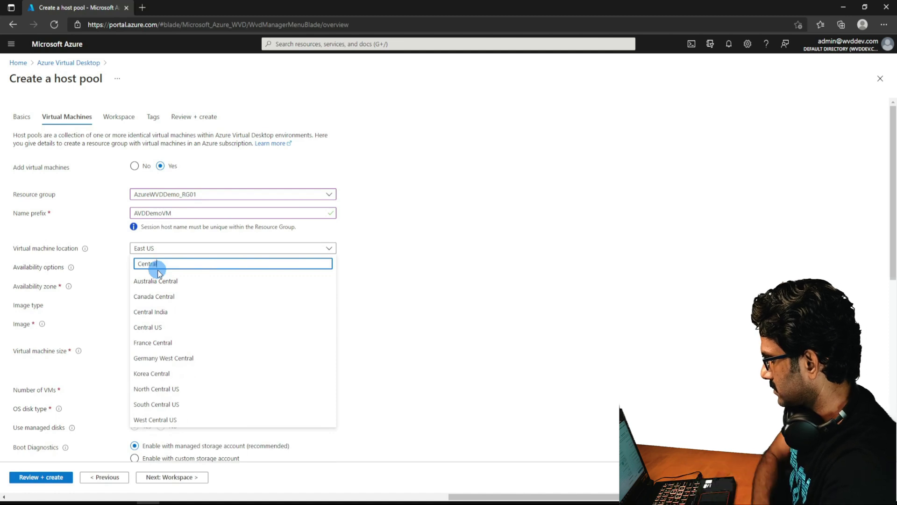
type(" In")
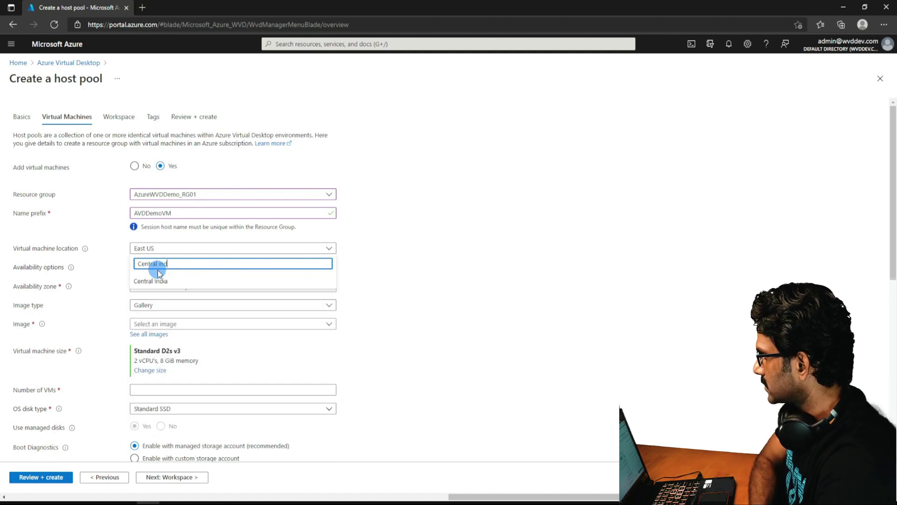
left_click(155, 280)
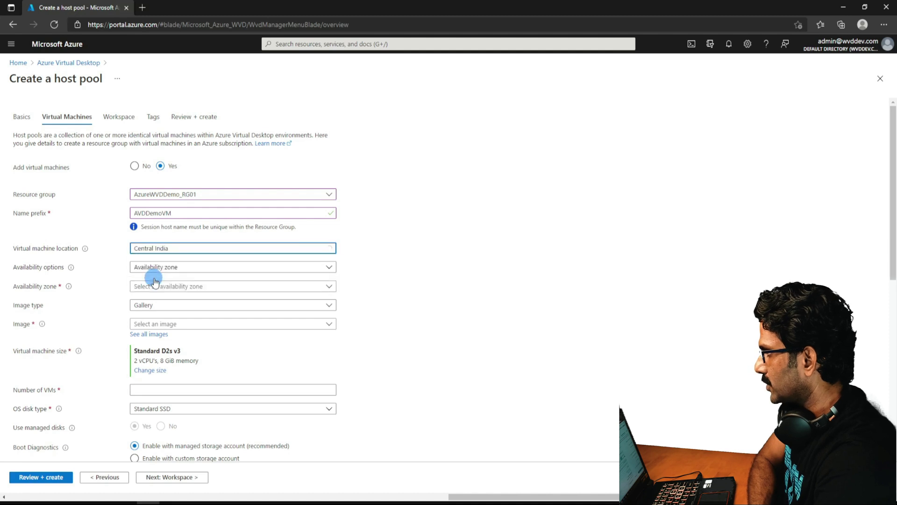
left_click(148, 268)
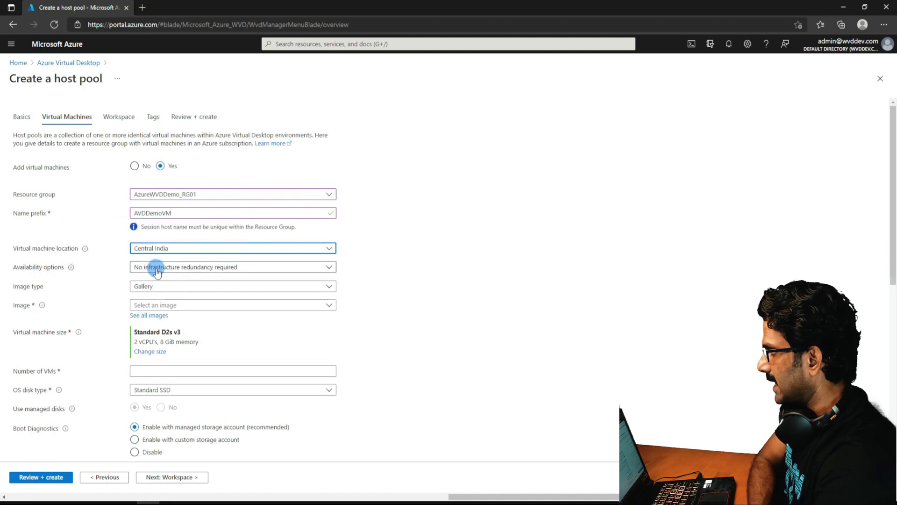
Keep the Gallery image type and pick Windows 10 Enterprise multi-session 20H2 + Microsoft 365 Apps.
left_click(153, 287)
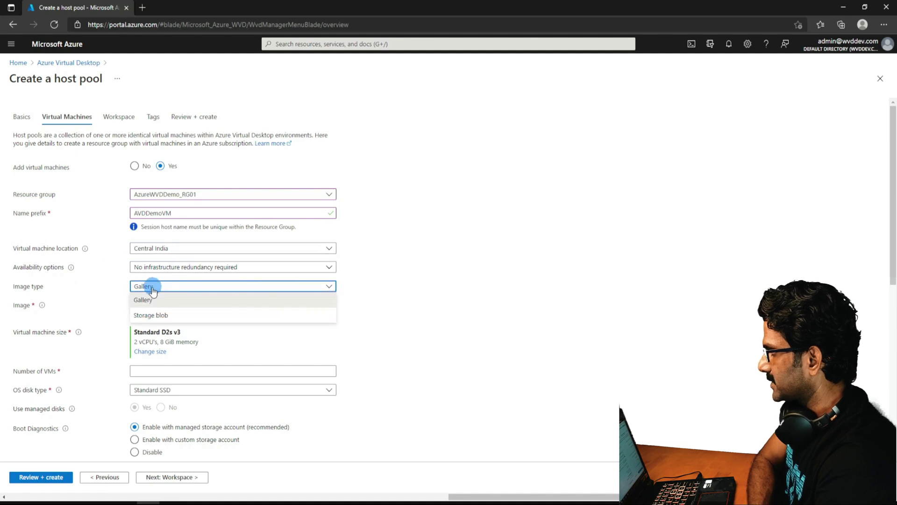
left_click(150, 296)
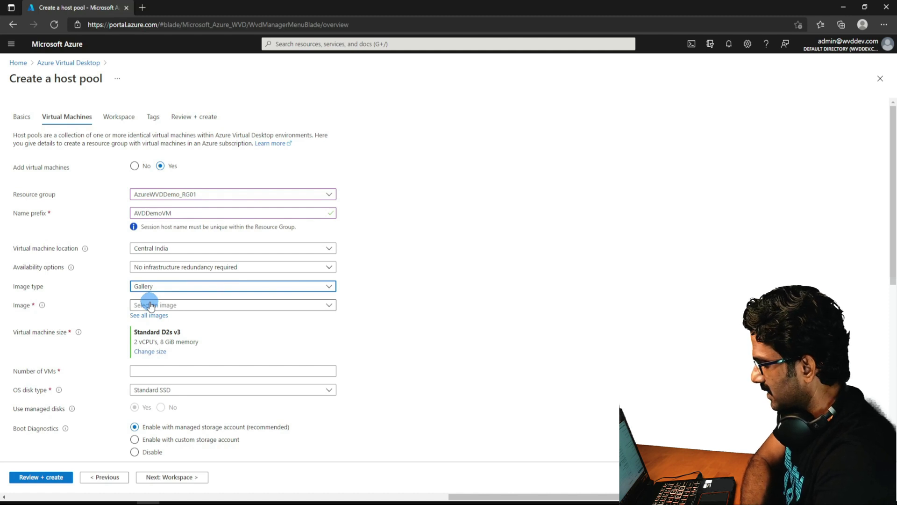
left_click(150, 306)
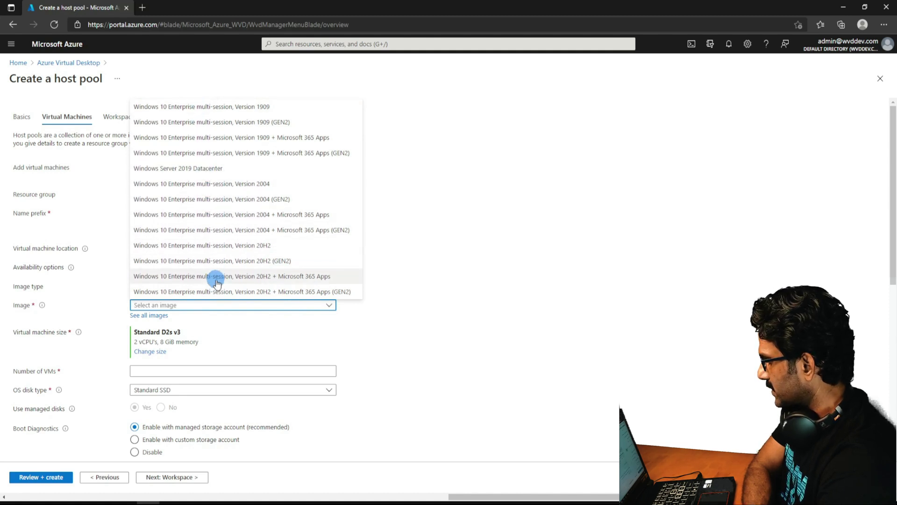
left_click(242, 276)
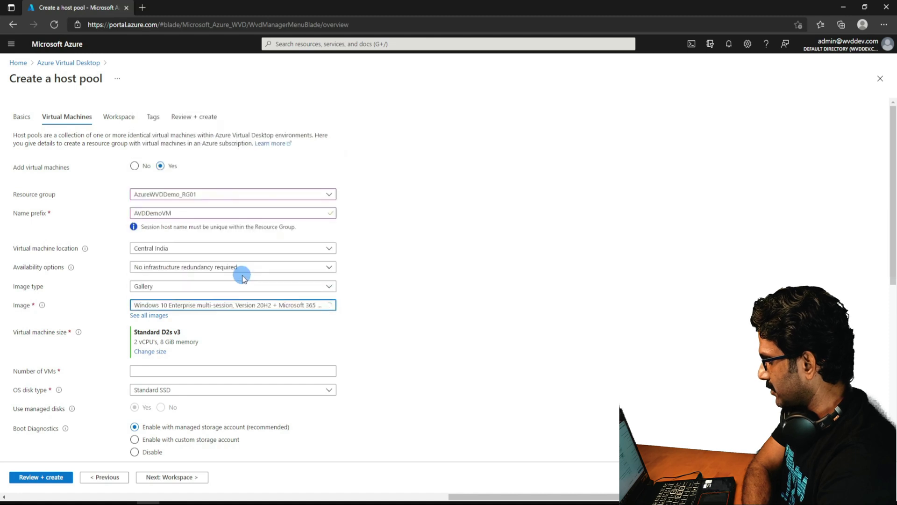
Set the number of VMs to 1.
scroll(196, 324, "down", 4)
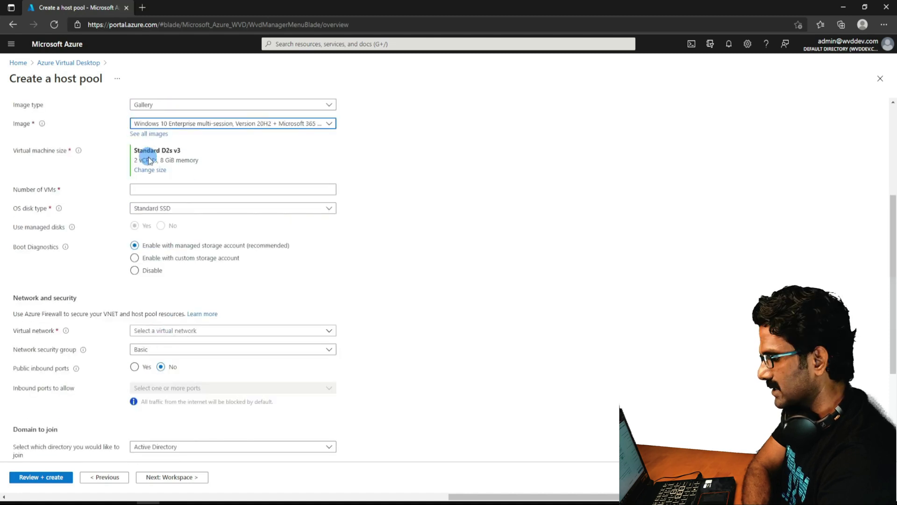
left_click(163, 190)
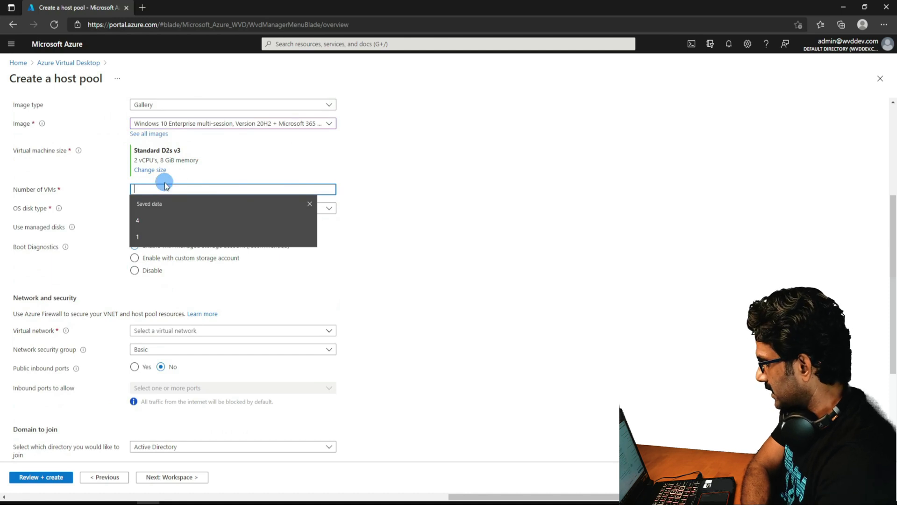
type("1")
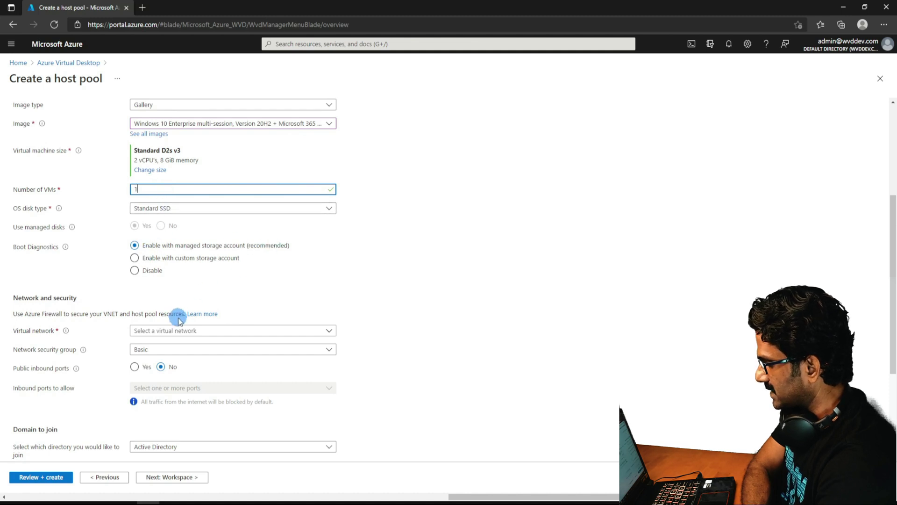
scroll(179, 325, "down", 2)
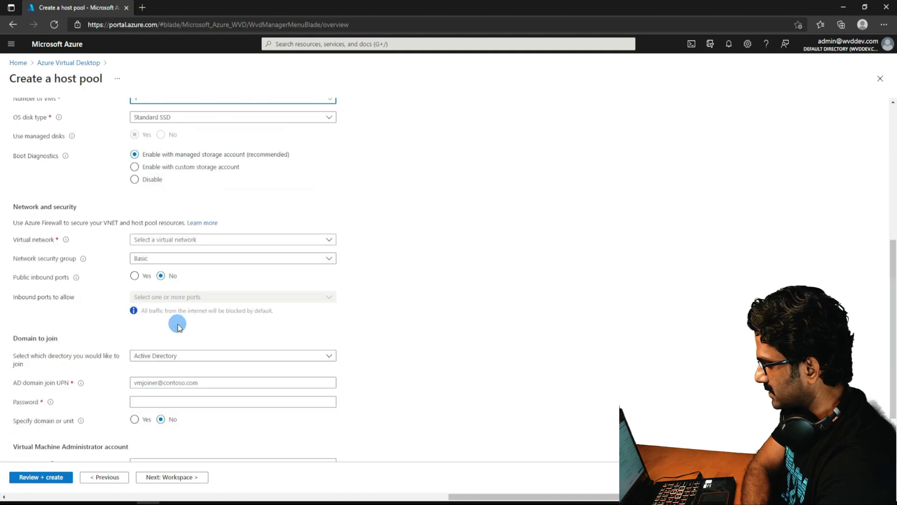
Connect the VMs to AzureWVDDemo_VNet01 on subnet AzureWVDDemo_LANSubnet01.
left_click(204, 241)
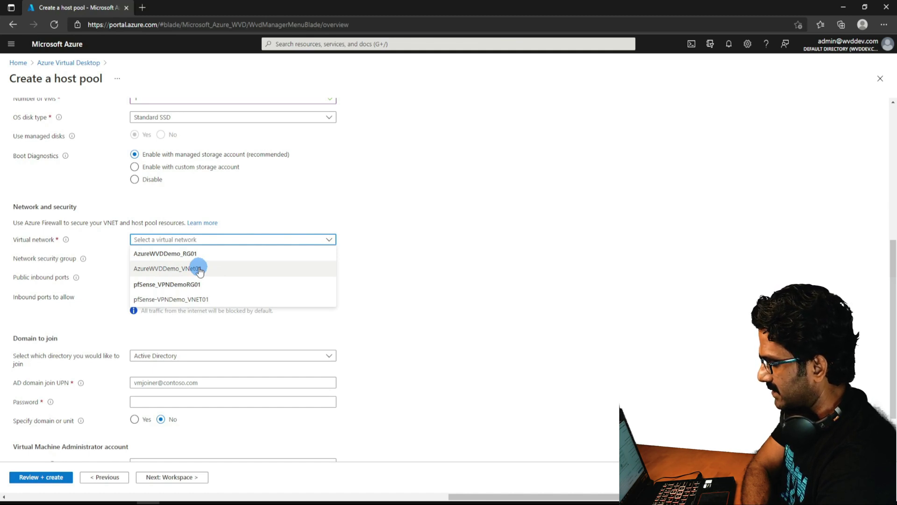
left_click(200, 270)
left_click(207, 258)
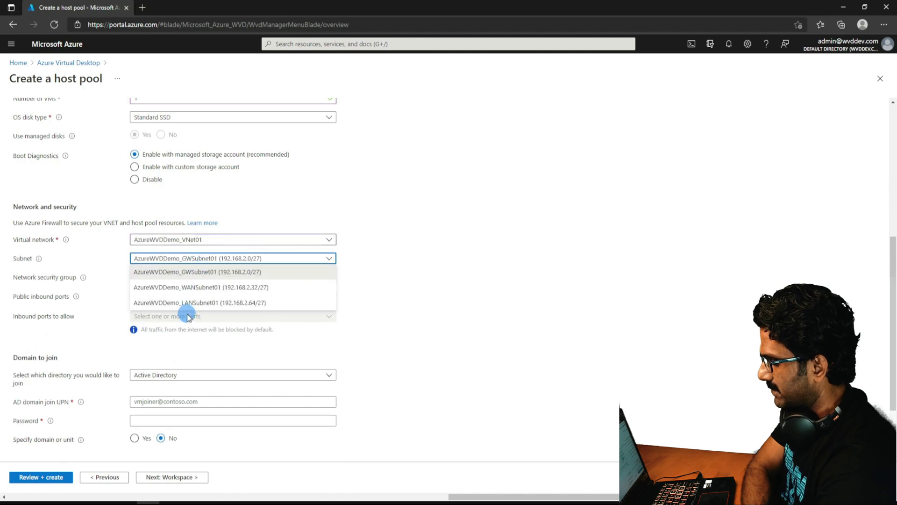
left_click(204, 302)
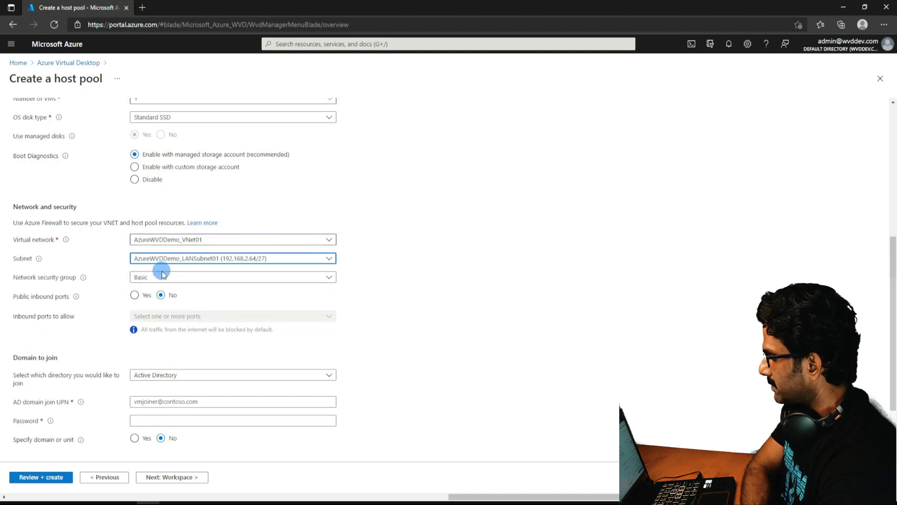
Try allowing inbound HTTP (80), then set public inbound ports back to No.
left_click(134, 295)
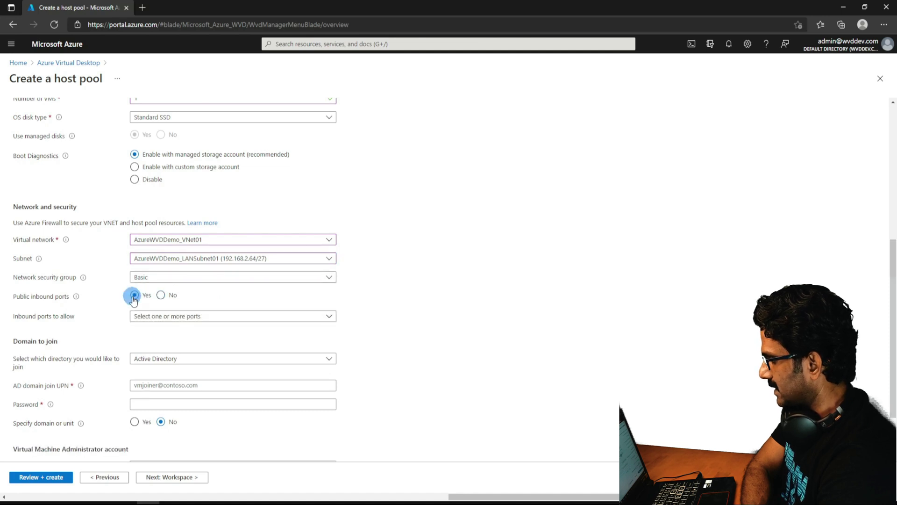
left_click(146, 316)
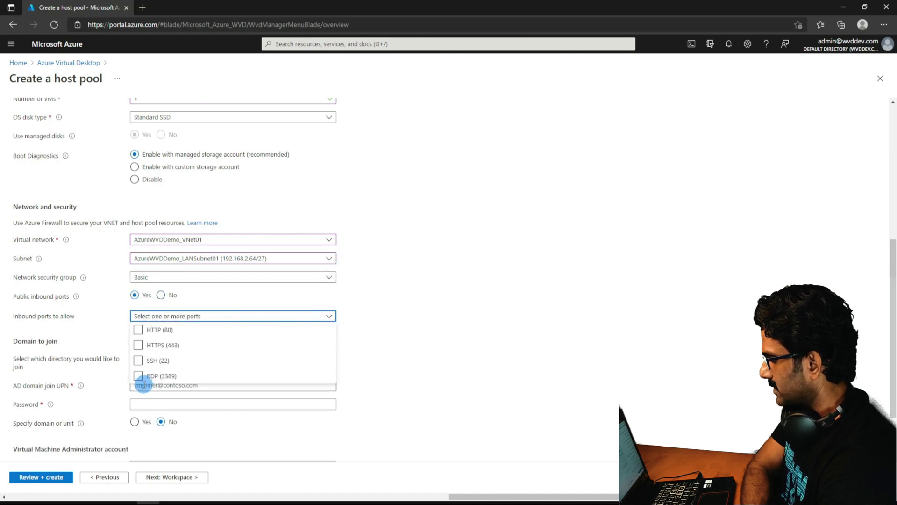
left_click(158, 332)
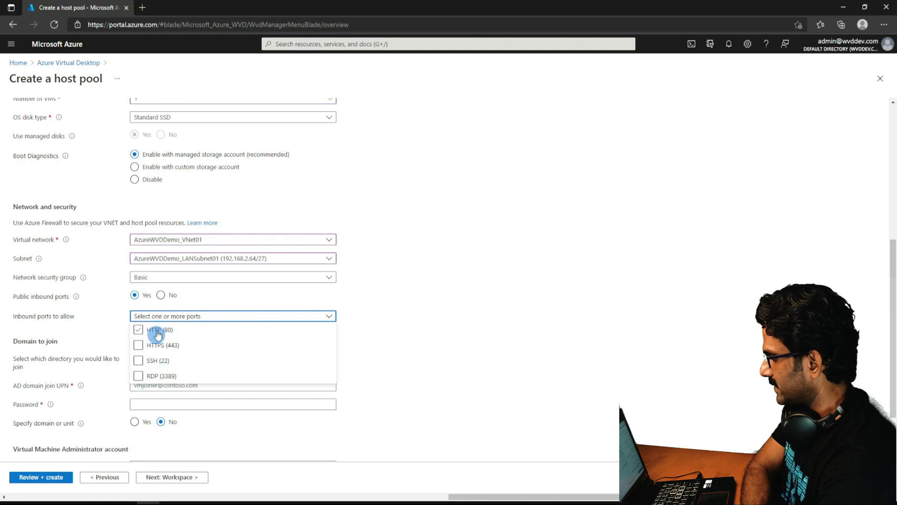
left_click(161, 295)
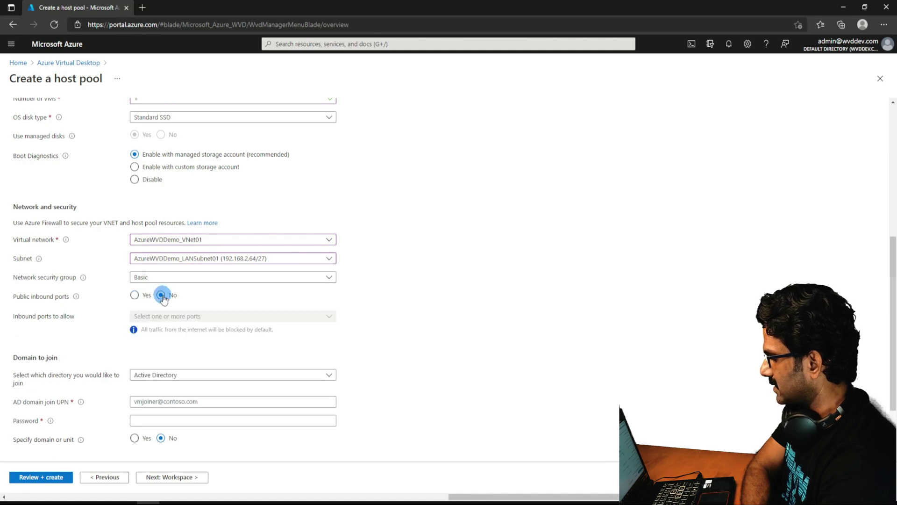
scroll(162, 298, "down", 2)
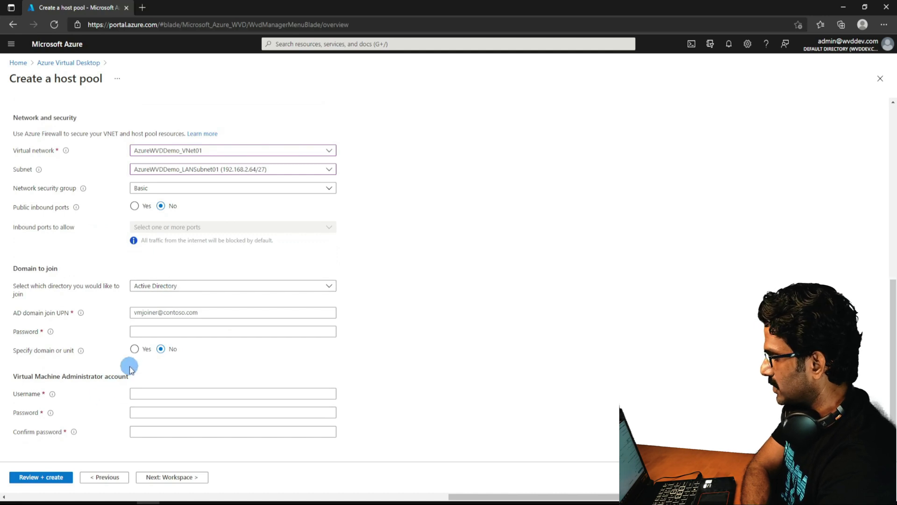
left_click(188, 287)
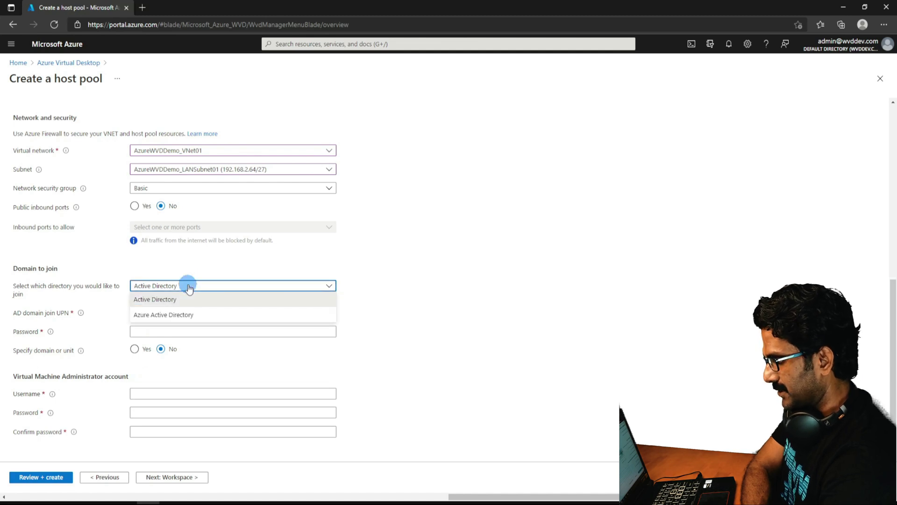
left_click(170, 319)
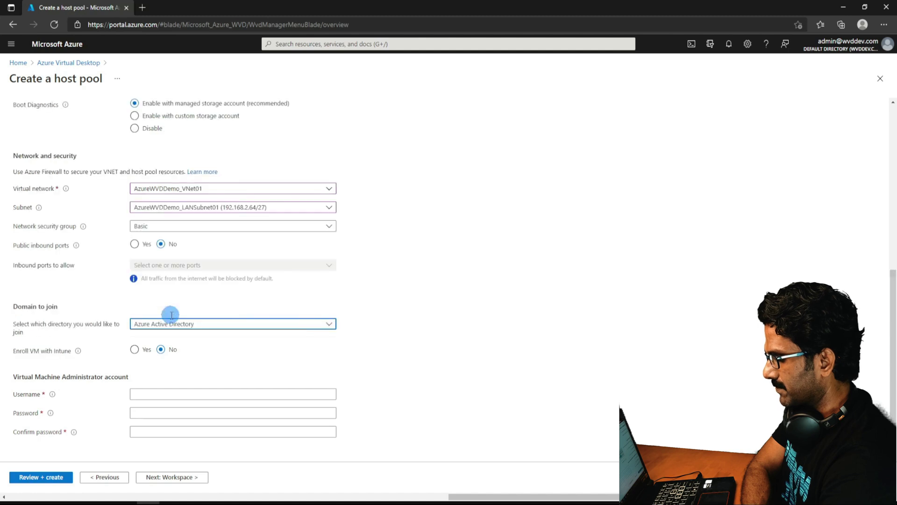
left_click(255, 324)
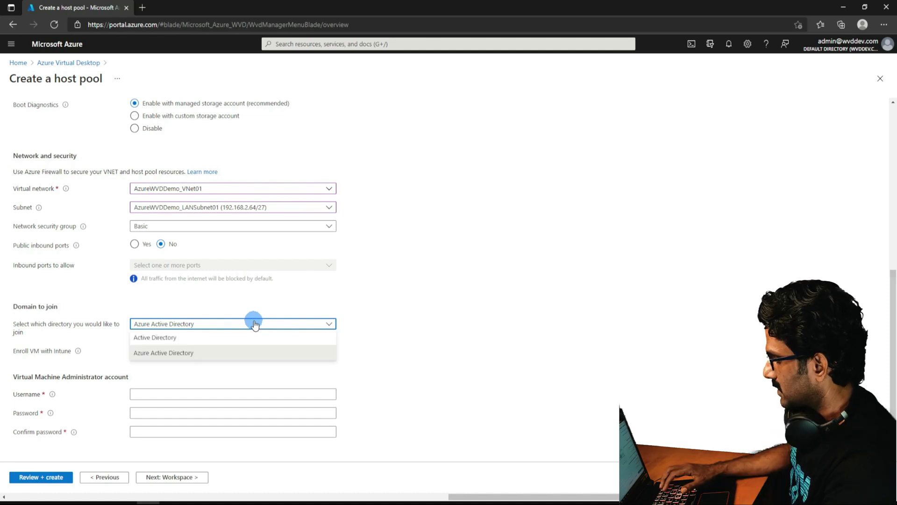
left_click(171, 342)
left_click(173, 350)
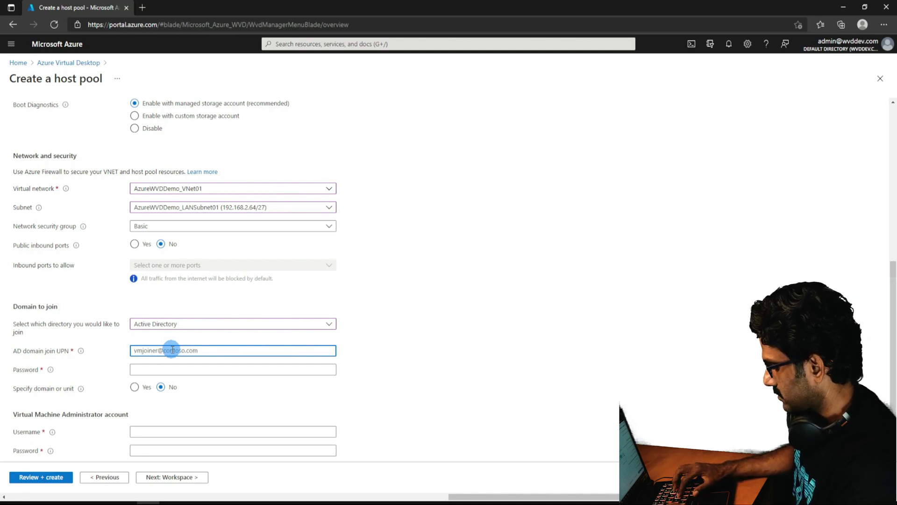
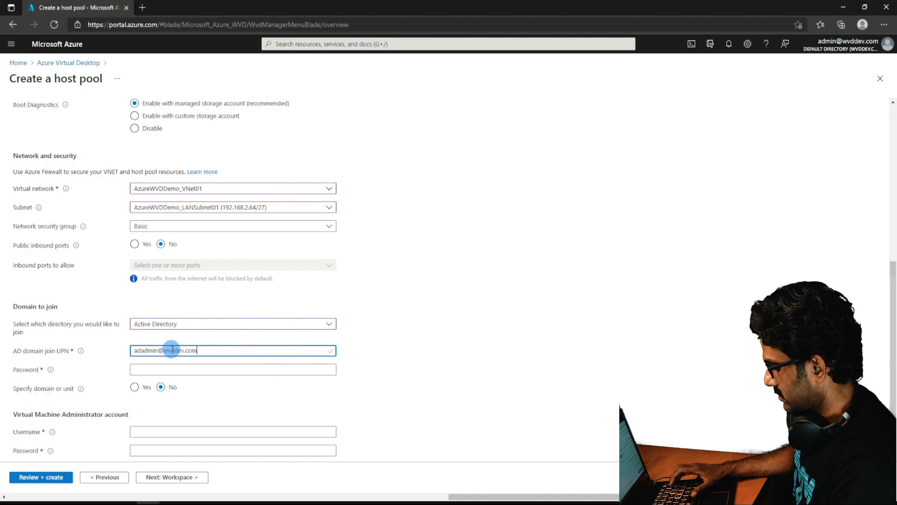
Enter the domain-join account UPN and password, correcting the UPN's domain ending to loc.
key("Tab")
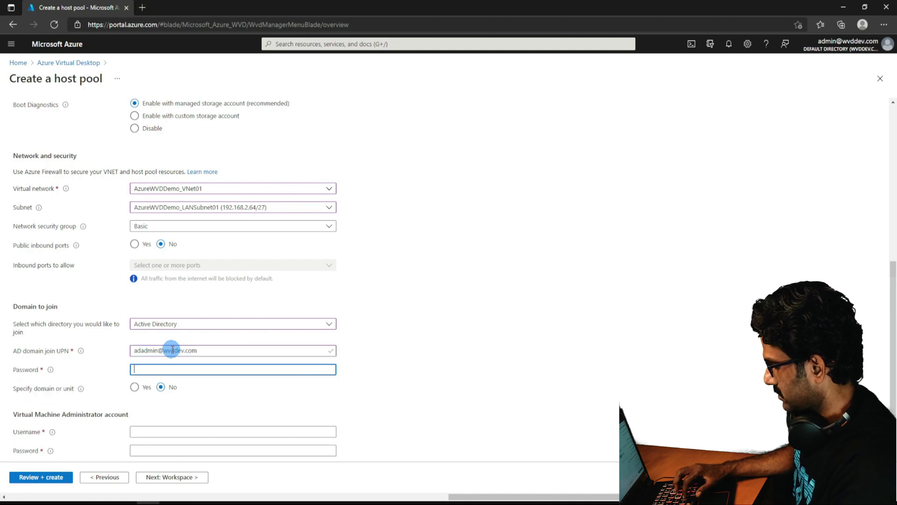
type("••••••••")
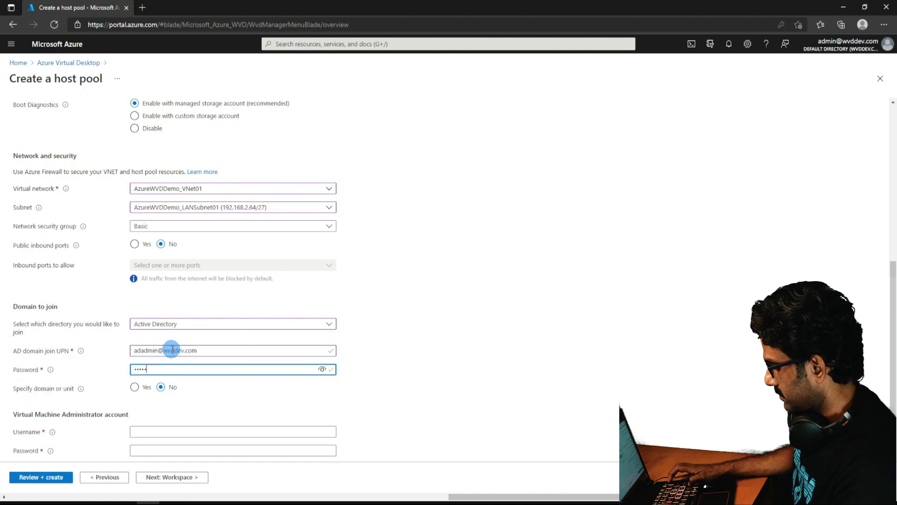
type("••")
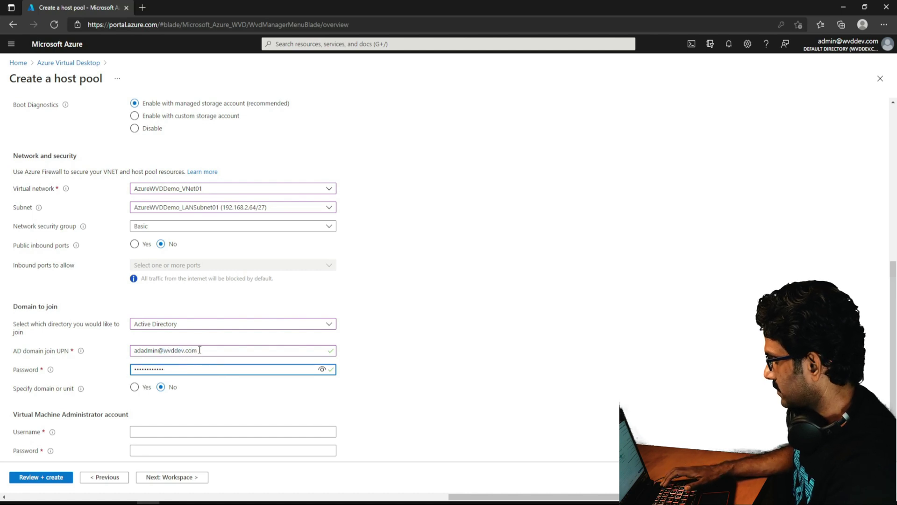
left_click(199, 350)
key("BackSpace")
type("lo")
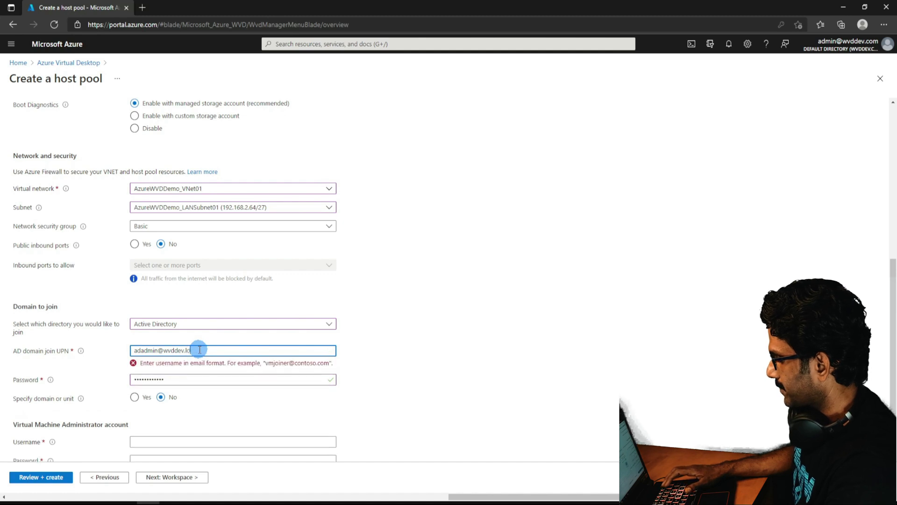
type("c")
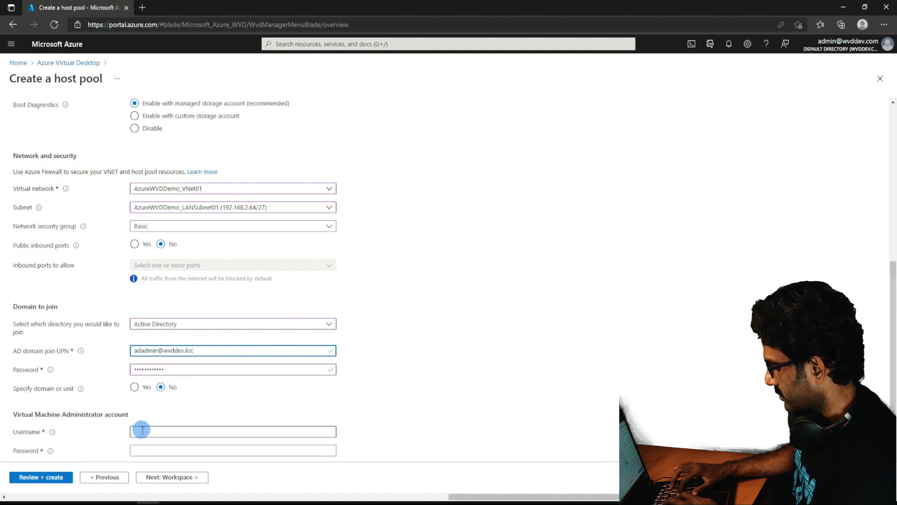
Specify wvddev.loc as the domain the VMs join.
left_click(135, 387)
left_click(145, 408)
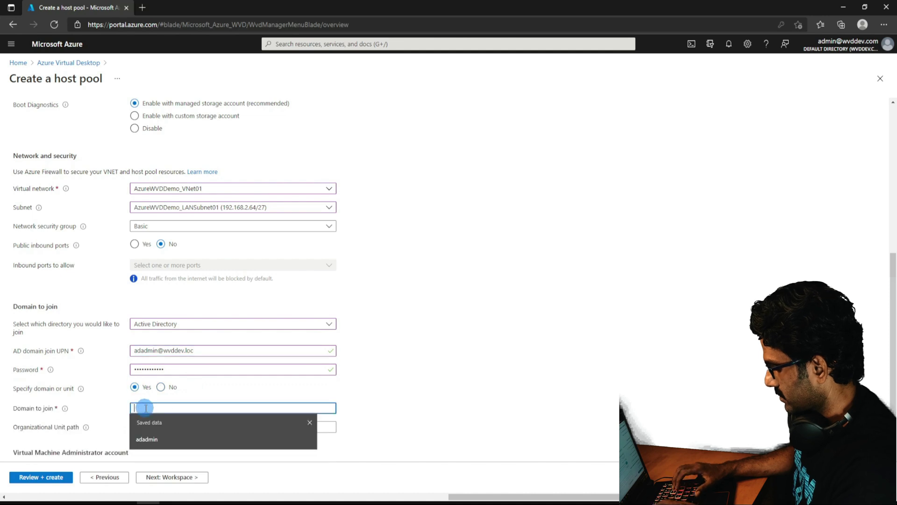
type("wv")
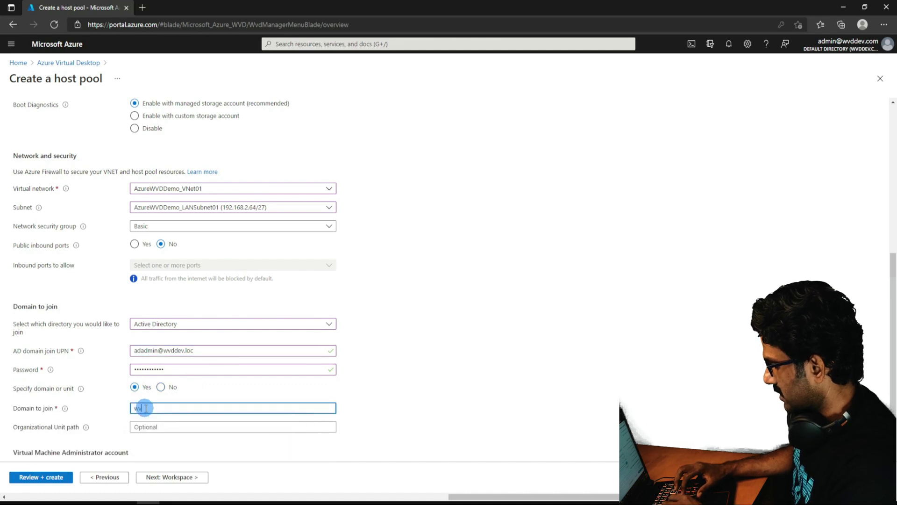
type("ddev")
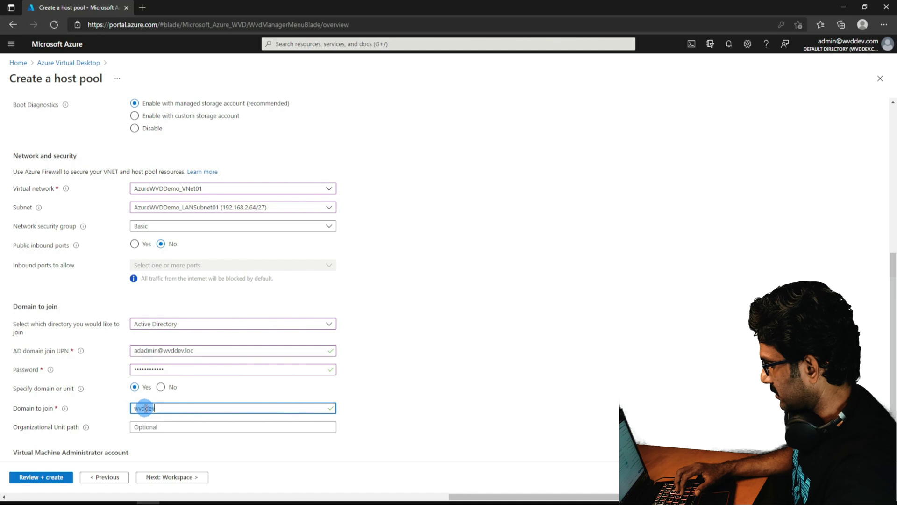
type(".")
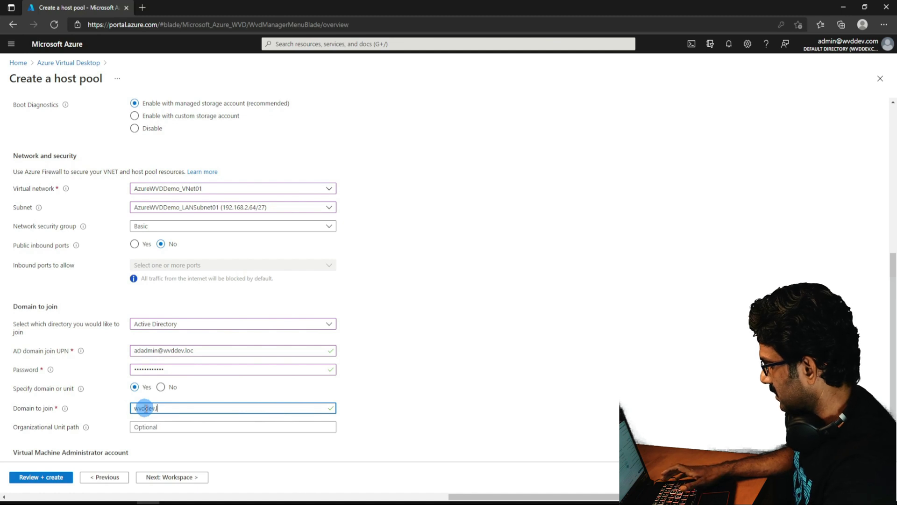
type("loc")
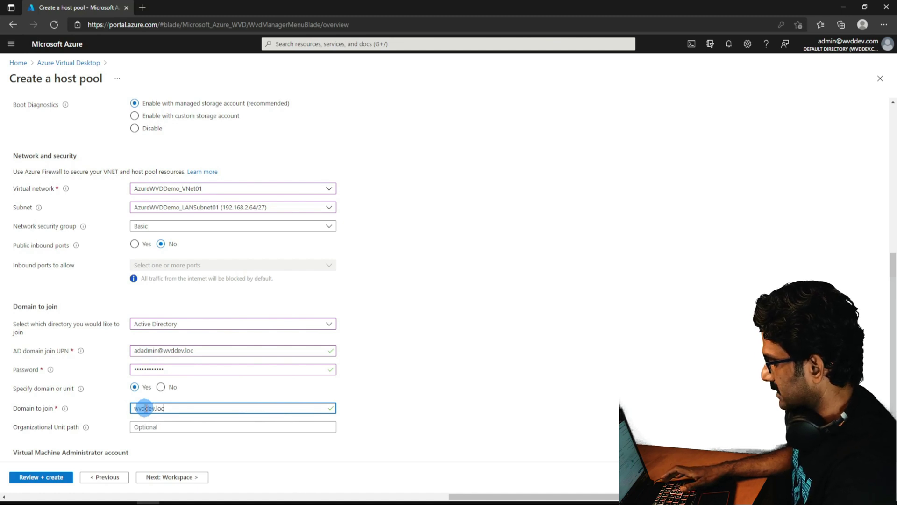
scroll(145, 408, "down", 2)
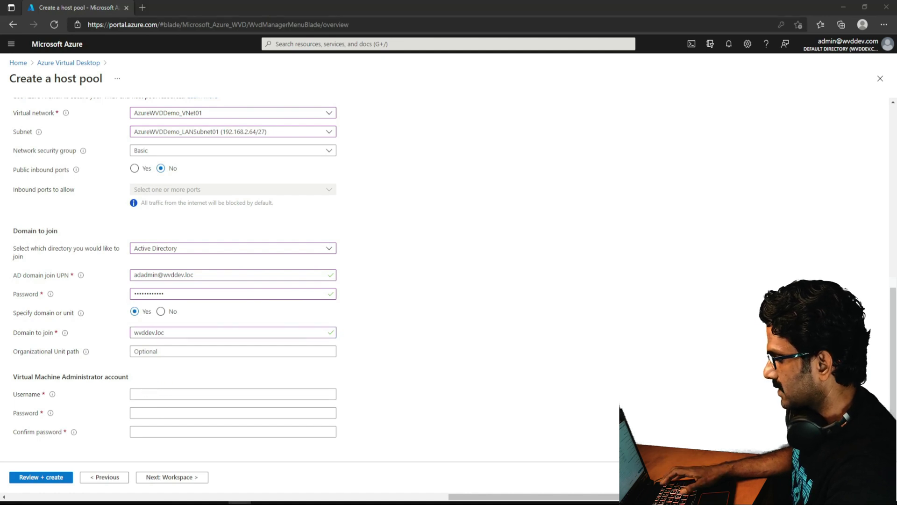
Fill in the VM administrator username, password and password confirmation.
left_click(147, 393)
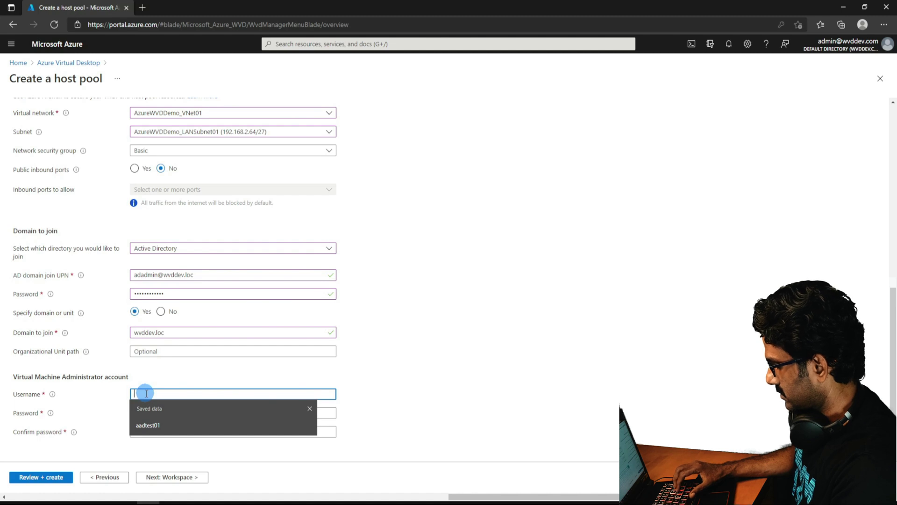
type("adadmin")
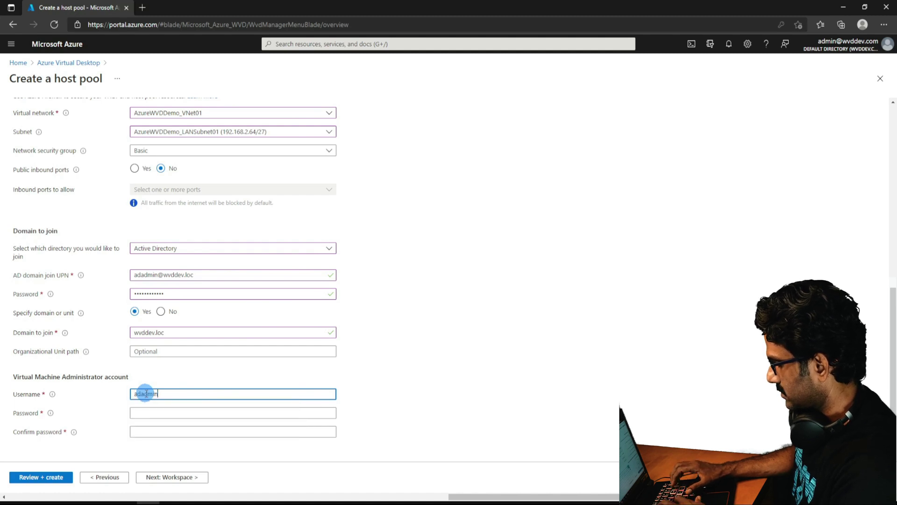
key("Tab")
type("P@ssw0rd1234")
key("Tab")
type("P@ssw0rd")
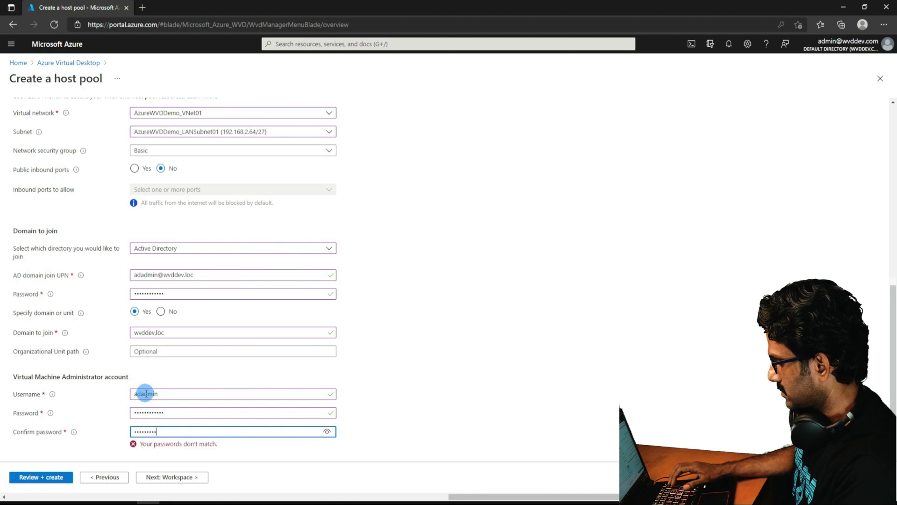
type("12")
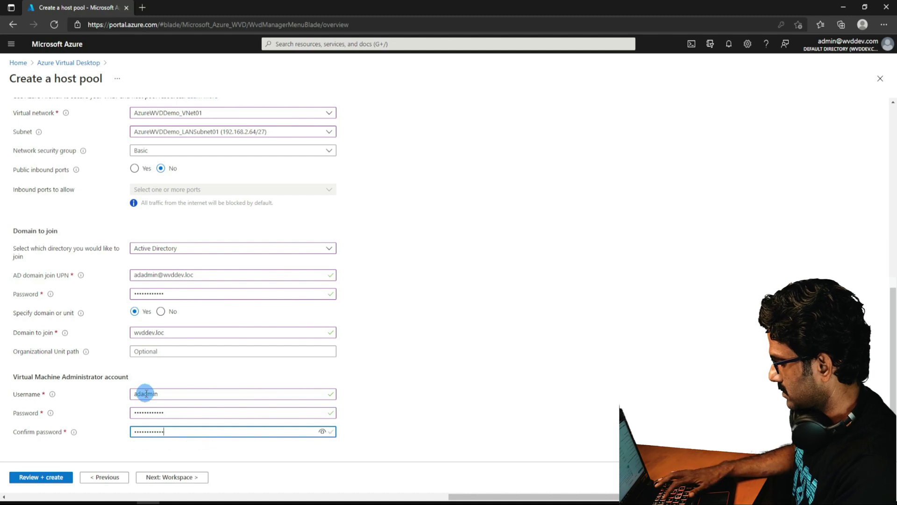
left_click(173, 477)
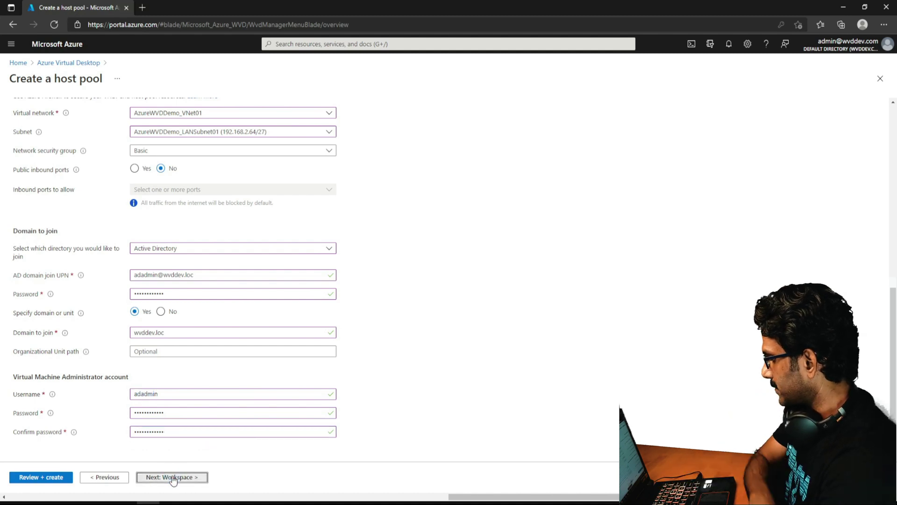
left_click(164, 164)
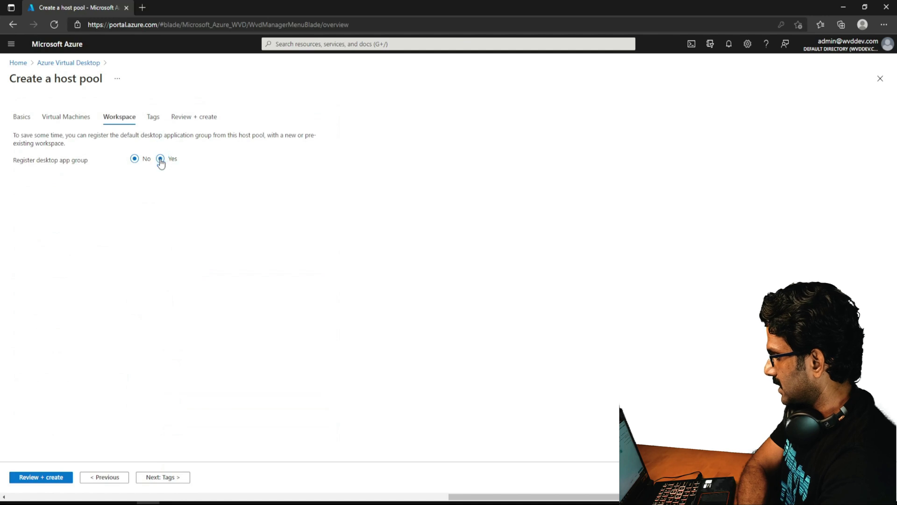
Register the desktop app group to a newly created workspace named AVDDemo_WS01.
left_click(161, 159)
left_click(156, 189)
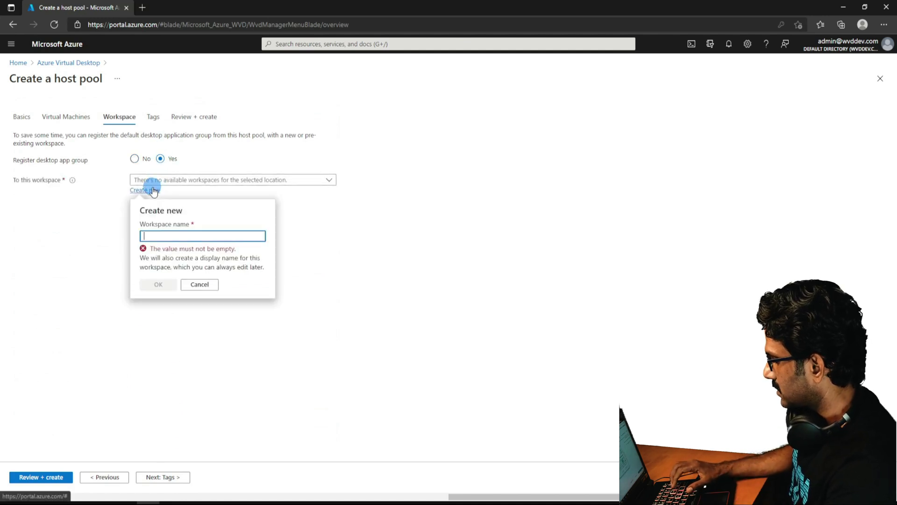
left_click(152, 238)
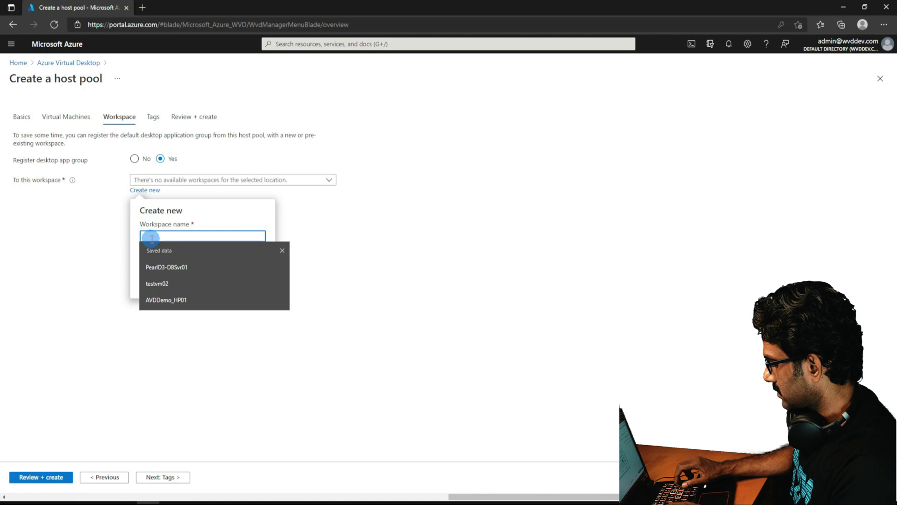
type("A")
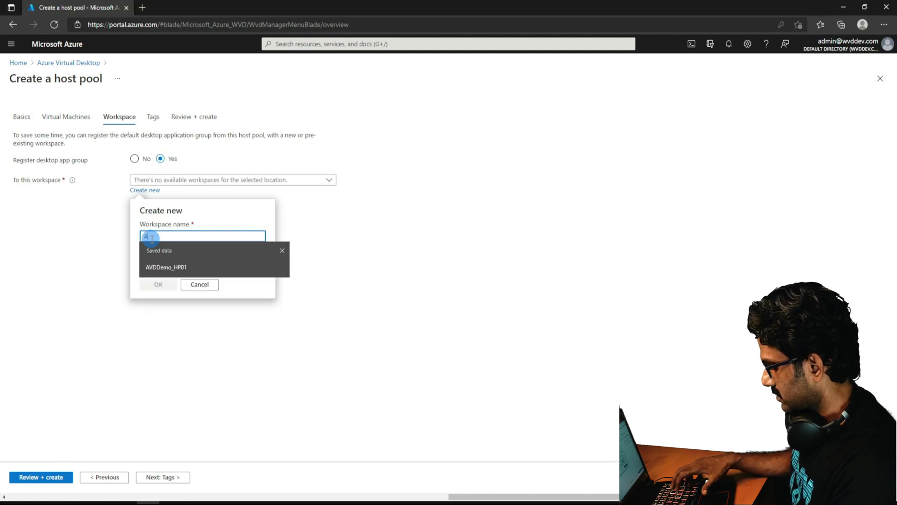
type("VDDe")
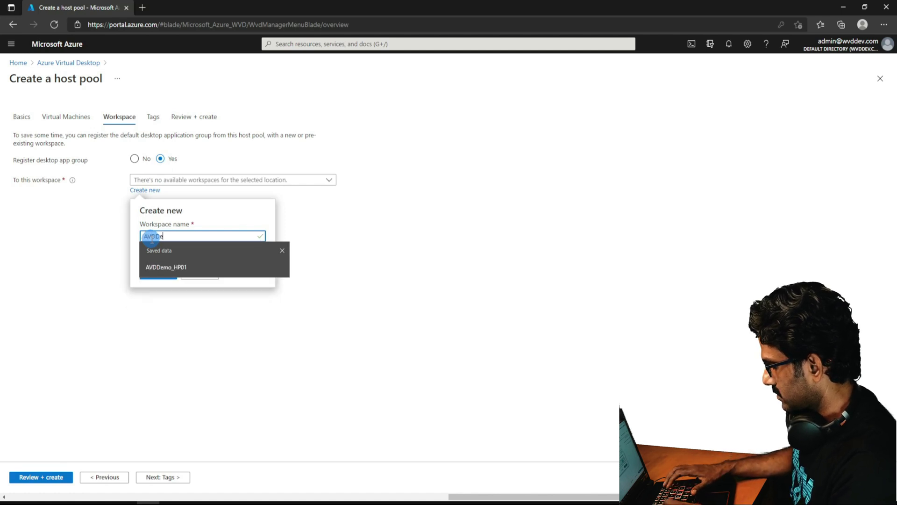
type("mo_WS01")
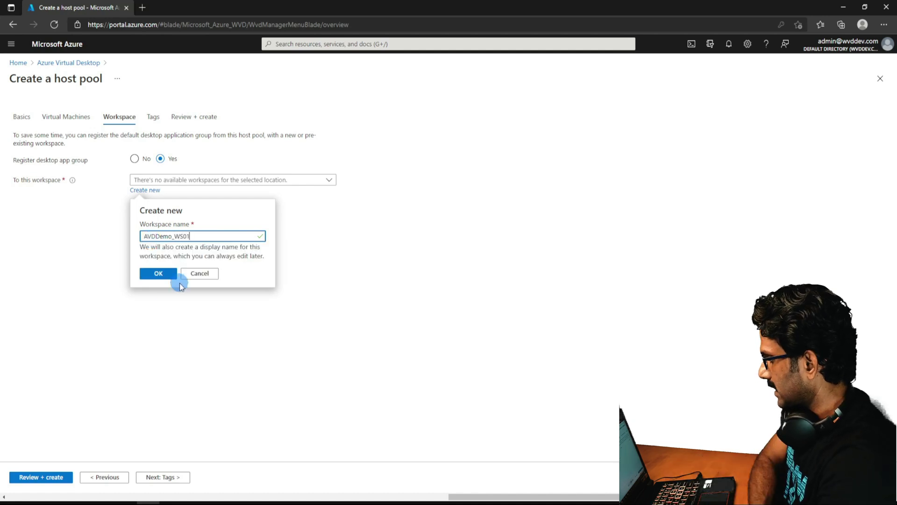
left_click(172, 276)
left_click(152, 476)
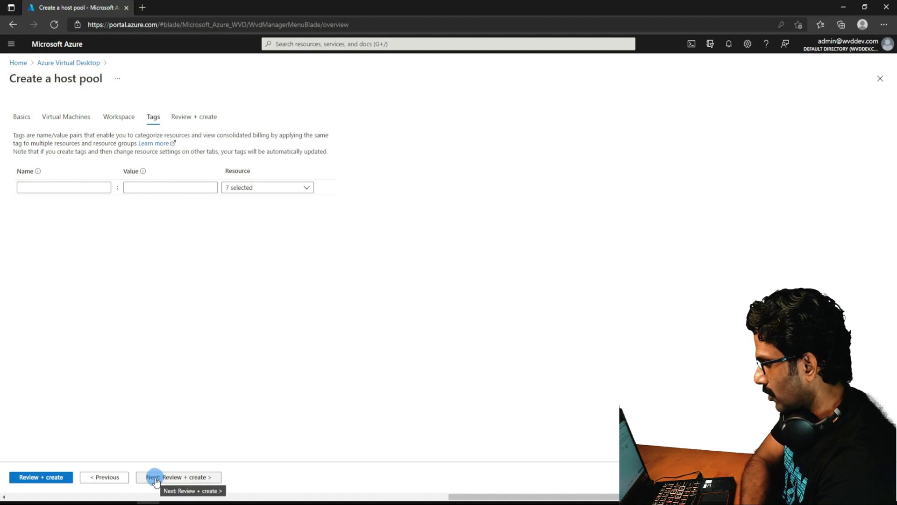
Pass host pool validation on Review + create and submit the deployment with Create.
left_click(156, 477)
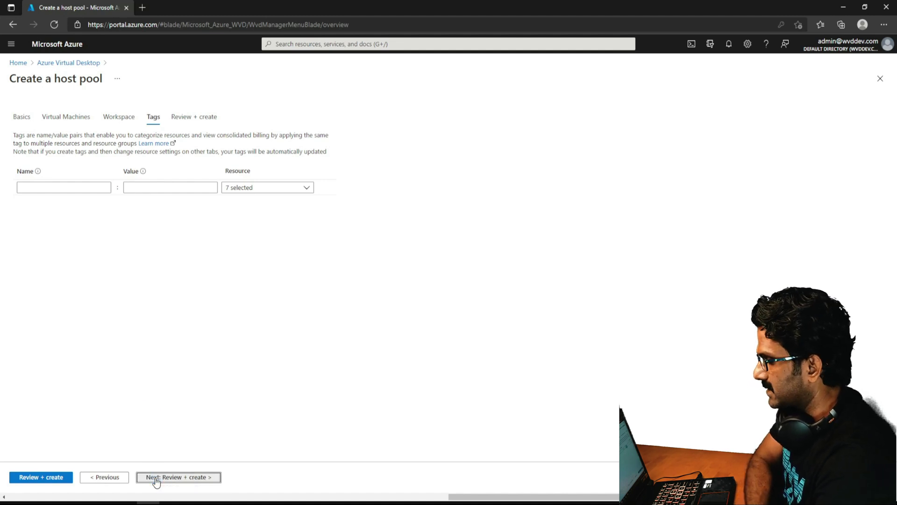
left_click(131, 440)
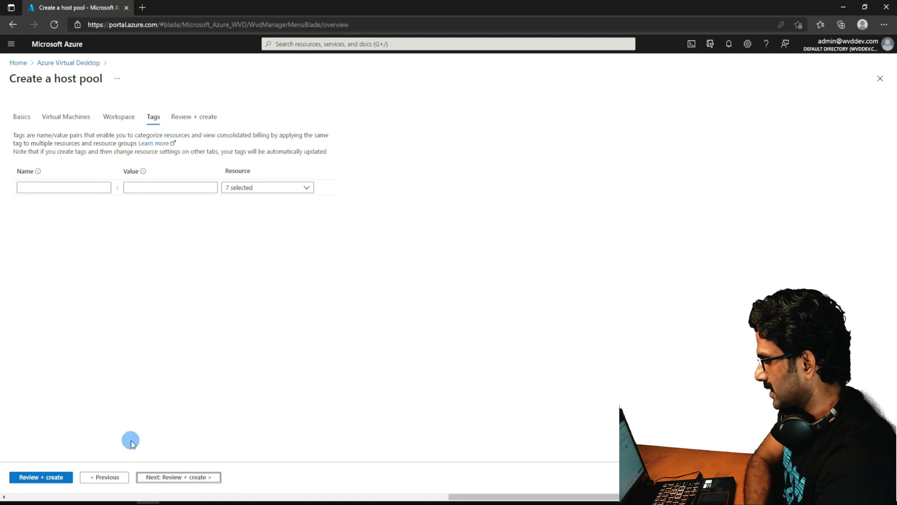
left_click(171, 476)
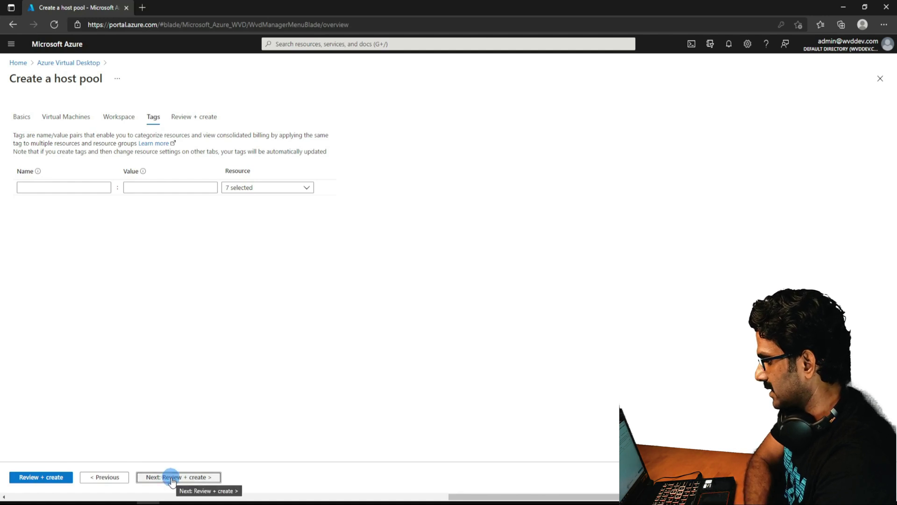
left_click(34, 477)
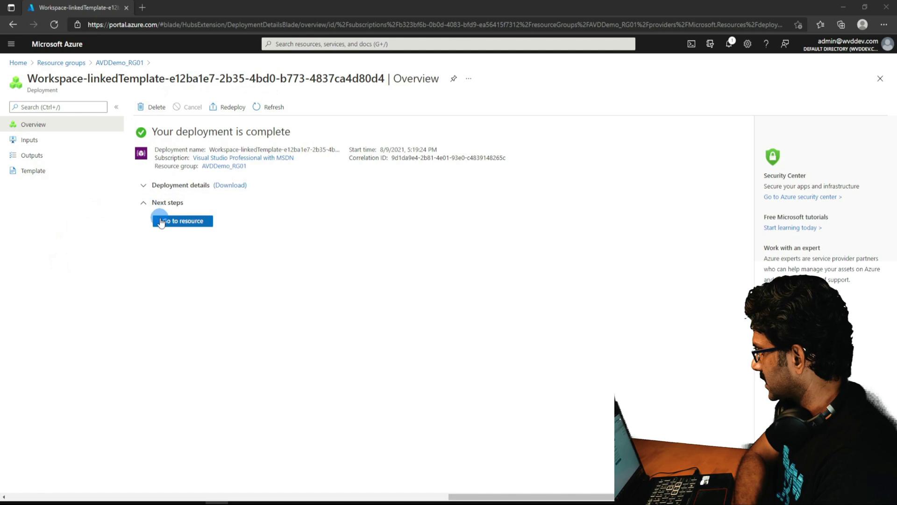
From Home, go to Azure Virtual Desktop's Host pools list and open AVDDemo_HP01.
left_click(17, 63)
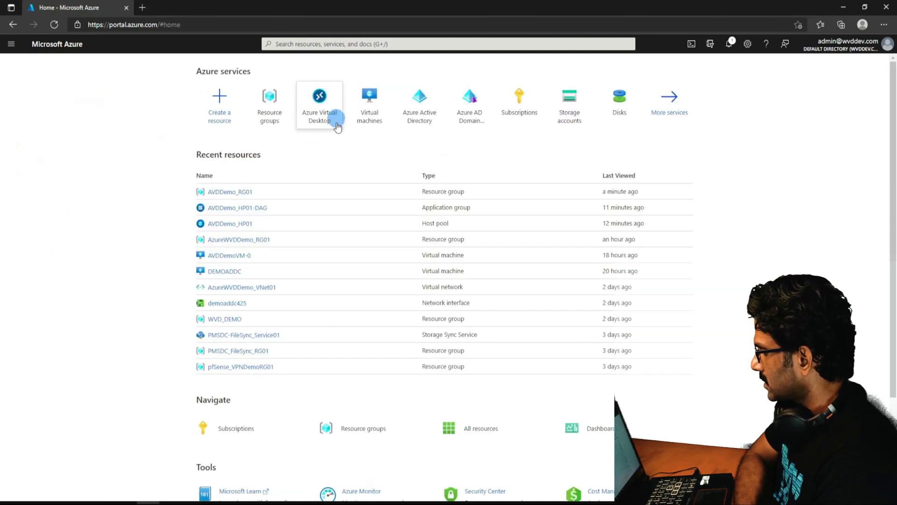
mouse_move(321, 111)
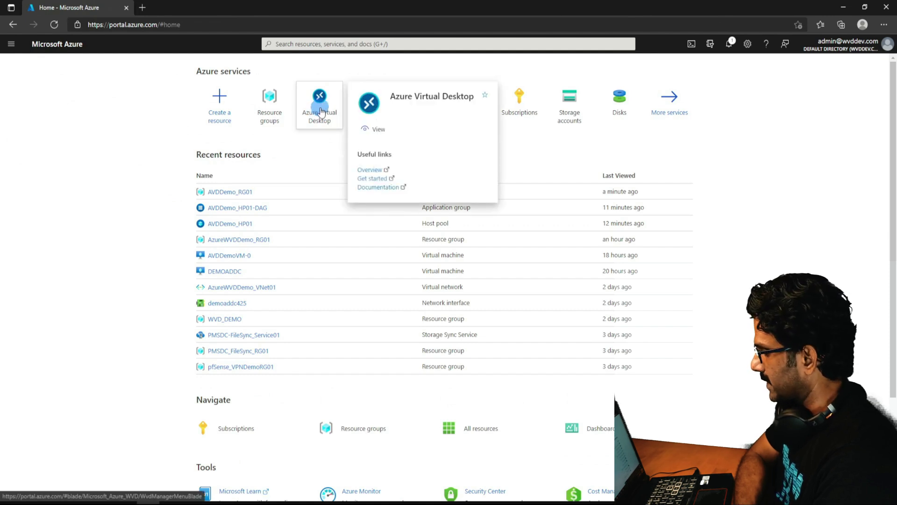
left_click(320, 111)
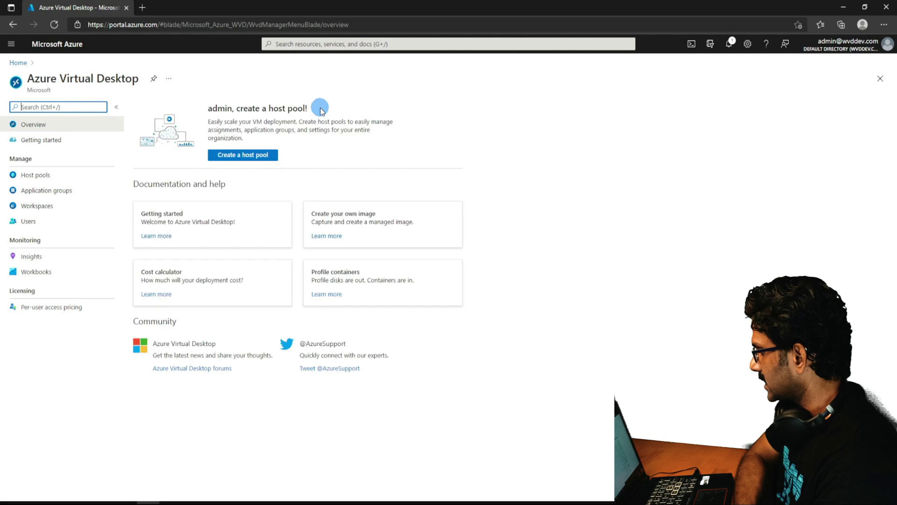
left_click_drag(29, 79, 133, 81)
left_click(93, 182)
left_click(40, 180)
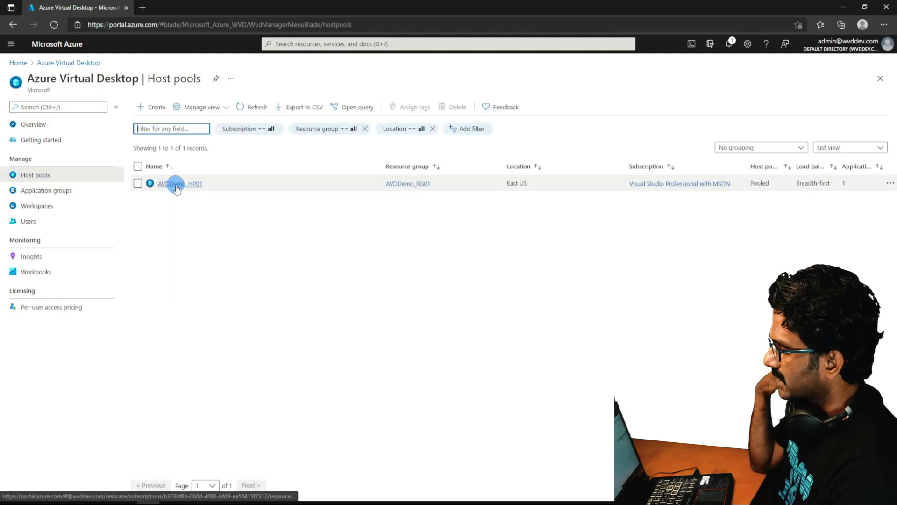
left_click(199, 185)
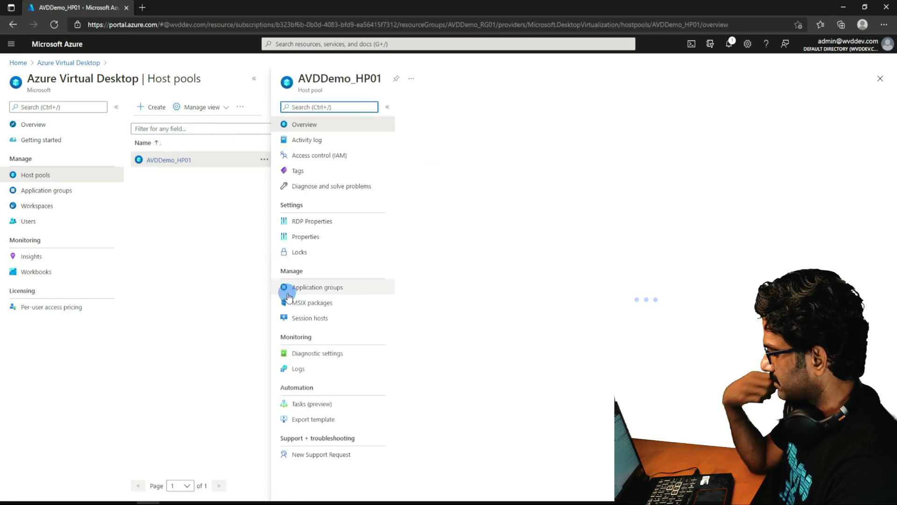
Review AVDDemo_HP01's RDP properties and session host AVDDemoVM-0, then list its application groups.
left_click(303, 224)
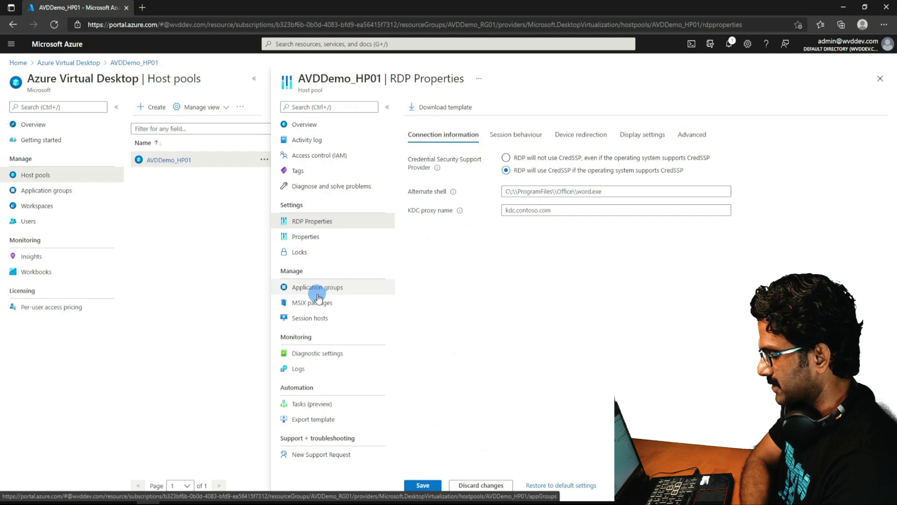
left_click(312, 318)
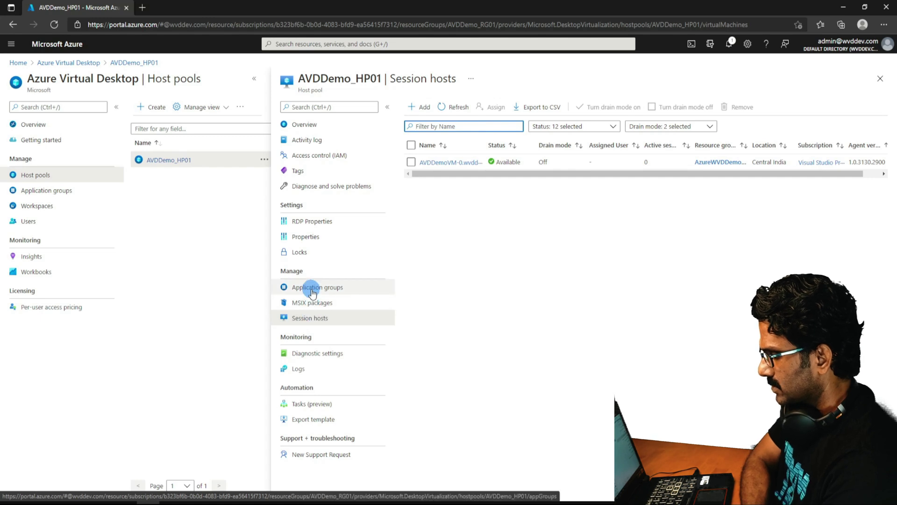
left_click(455, 164)
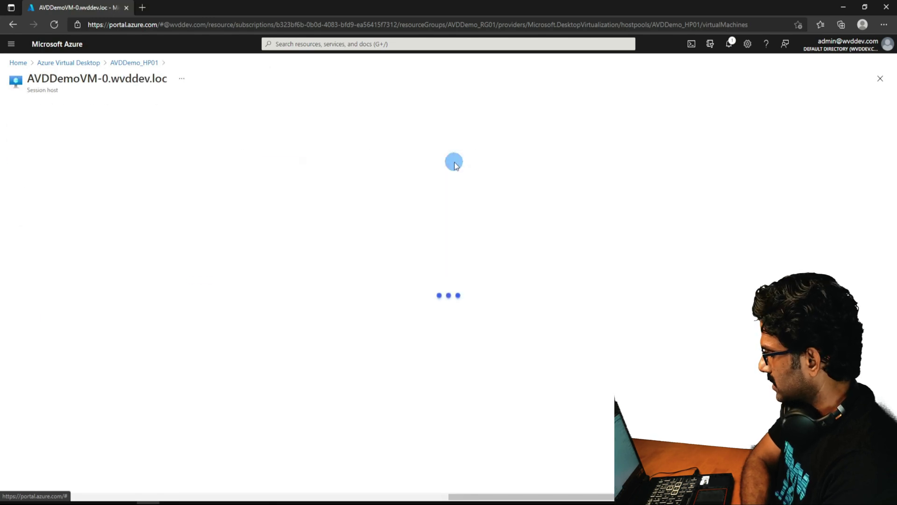
left_click(145, 66)
left_click(320, 288)
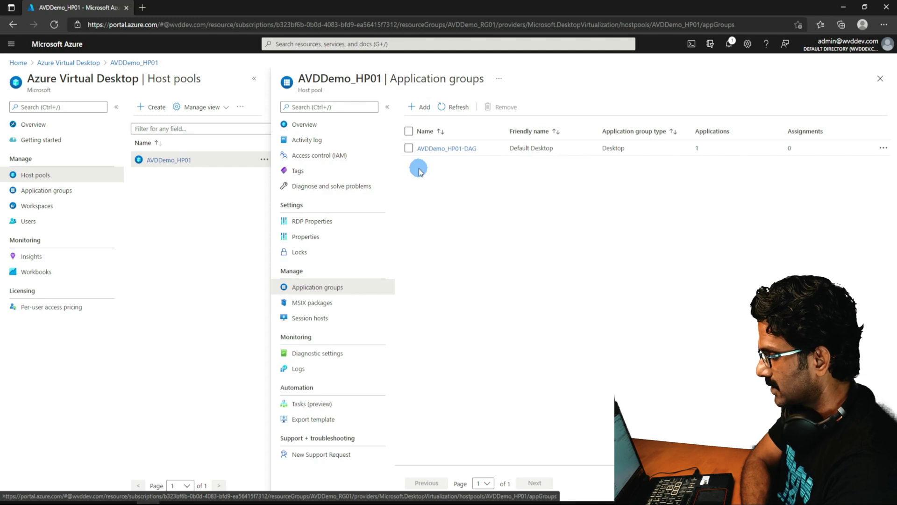
Add the AVD user account under AVDDemo_HP01-DAG's Assignments.
left_click(440, 148)
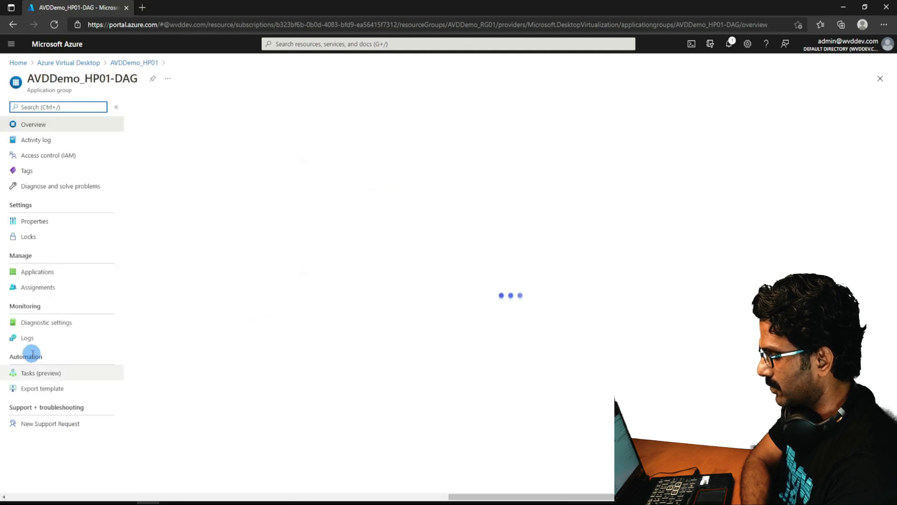
left_click(30, 288)
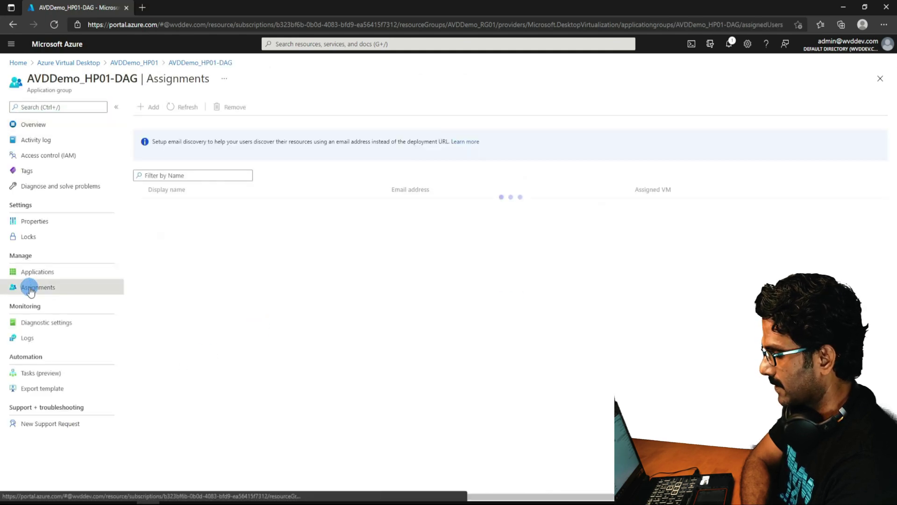
left_click(144, 109)
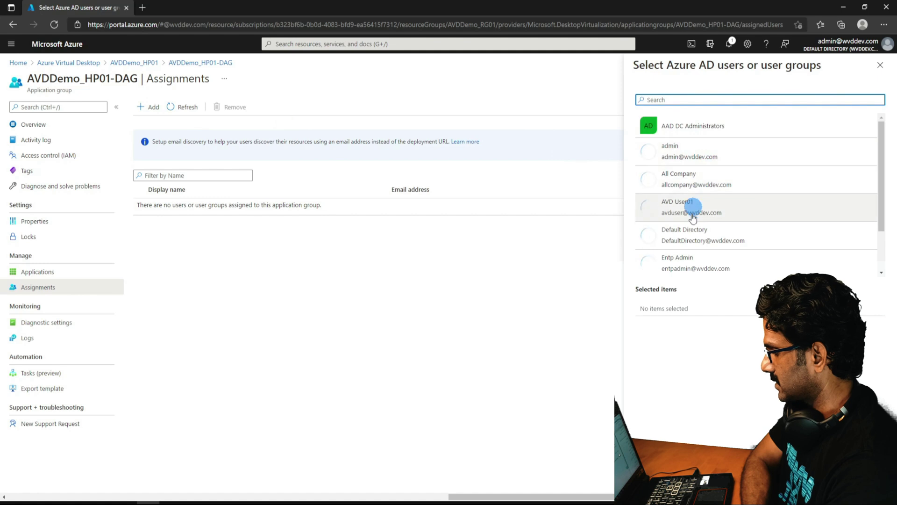
left_click(684, 210)
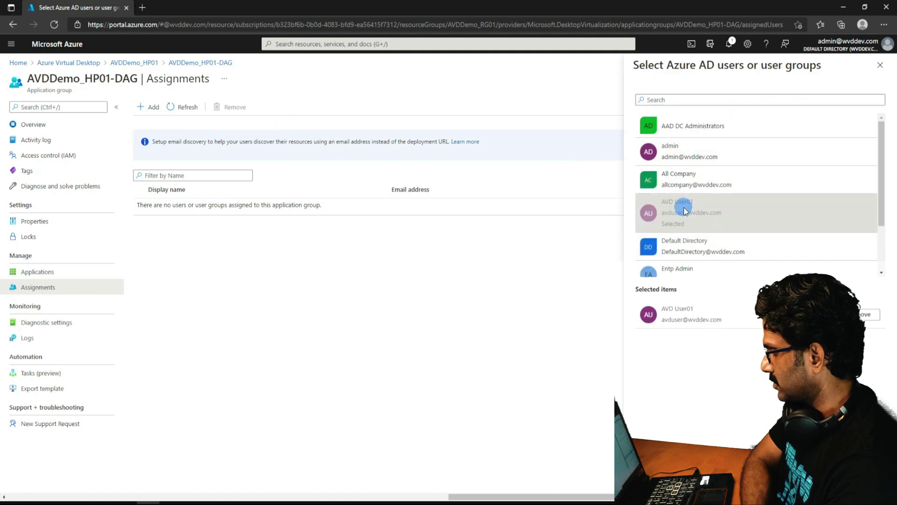
left_click(652, 489)
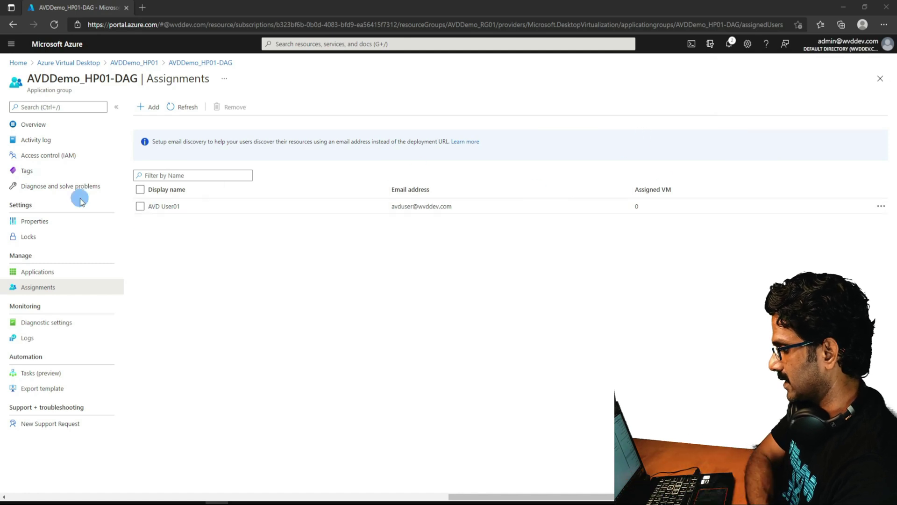
left_click(884, 24)
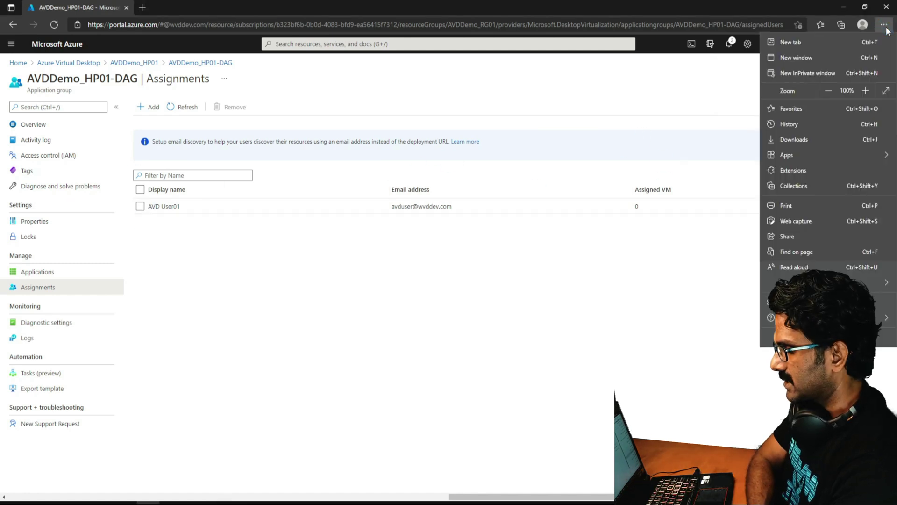
left_click(801, 74)
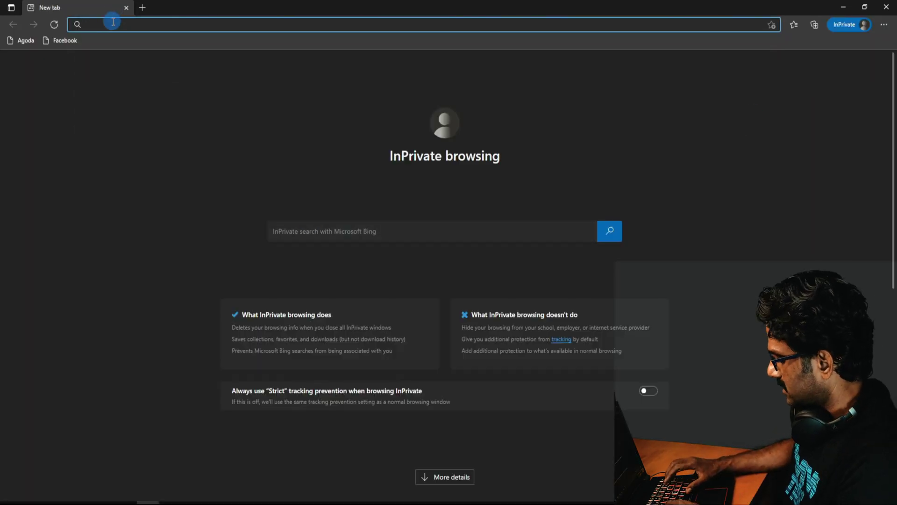
type("http:")
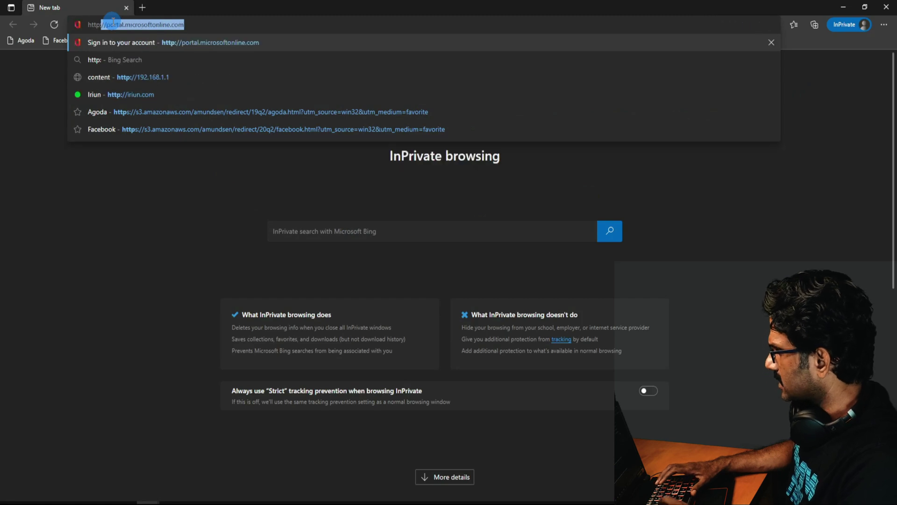
type("//r")
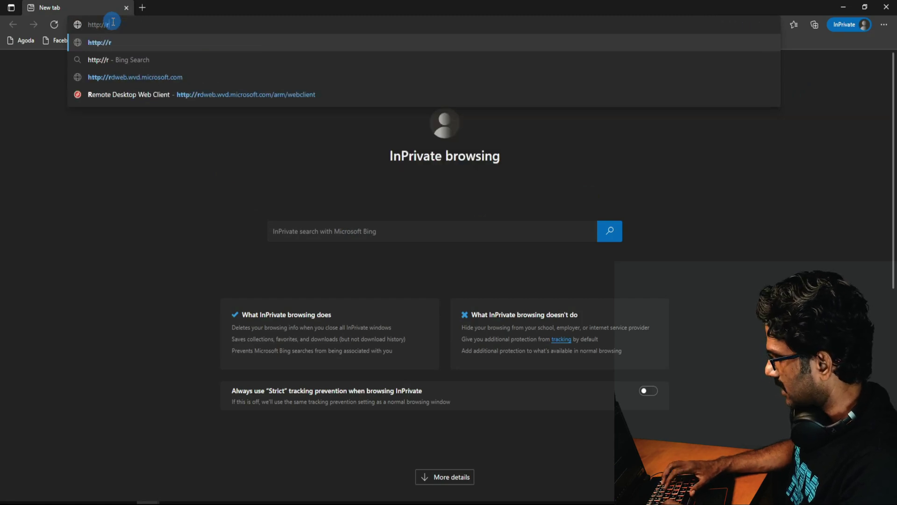
type("dweb")
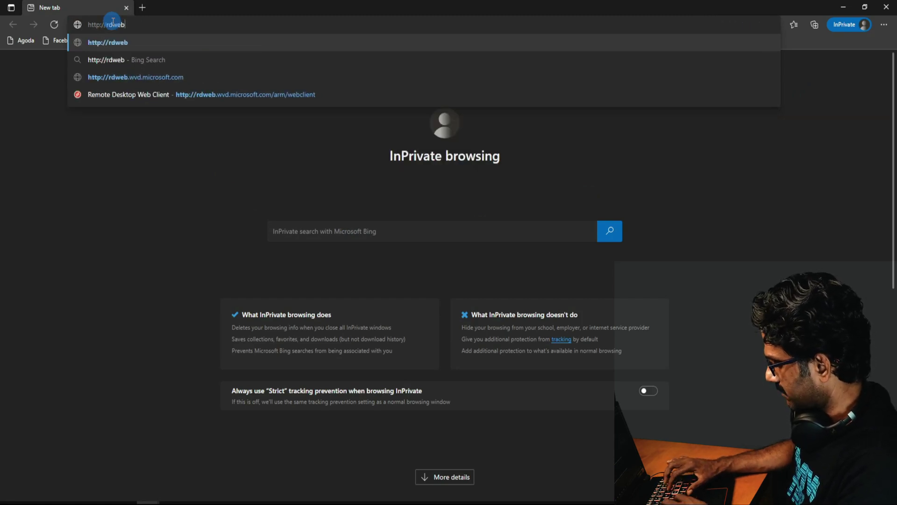
type(".wvd.")
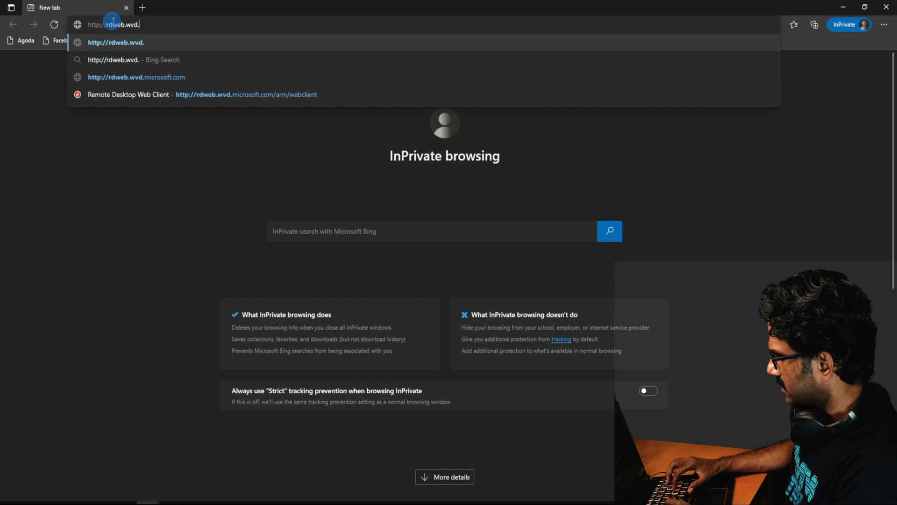
type("microsoft")
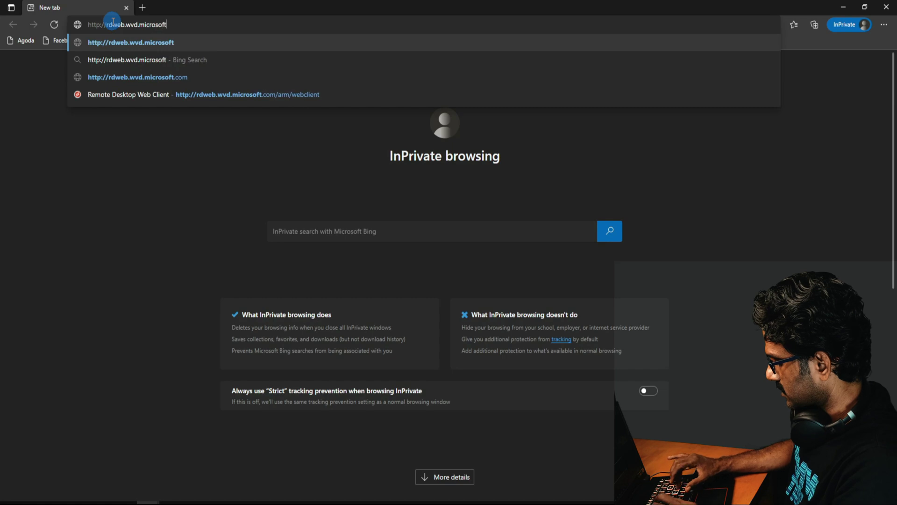
type(".com/")
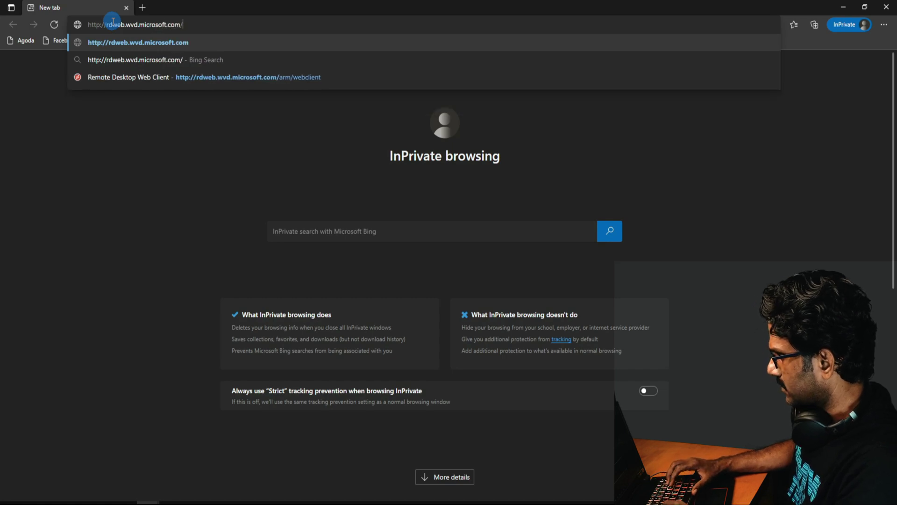
type("arm/web")
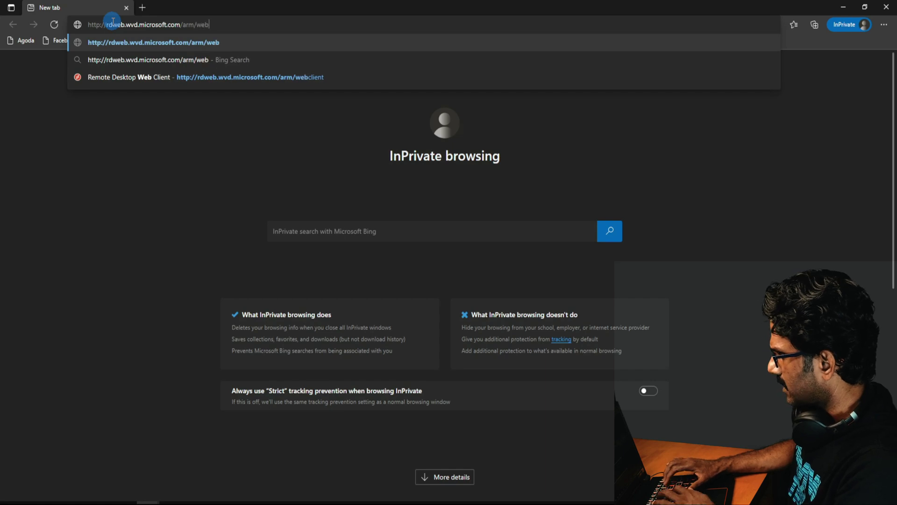
type("client")
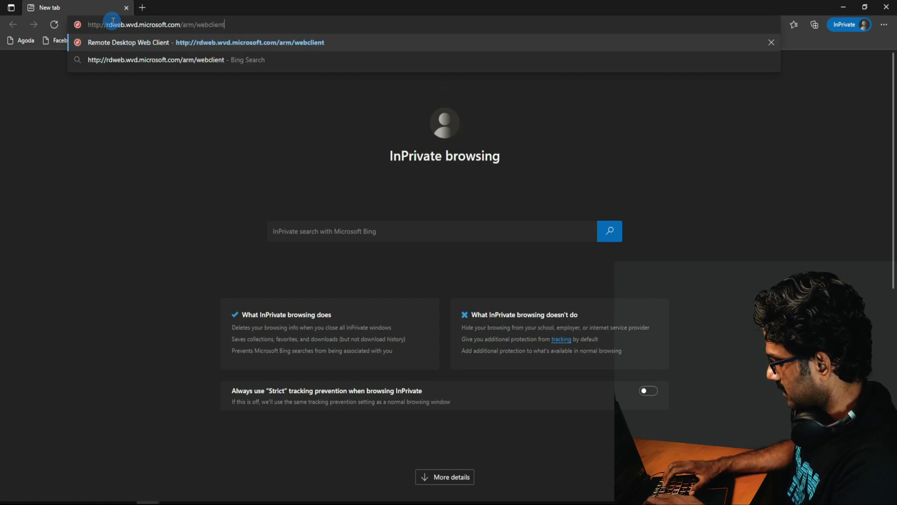
key("Return")
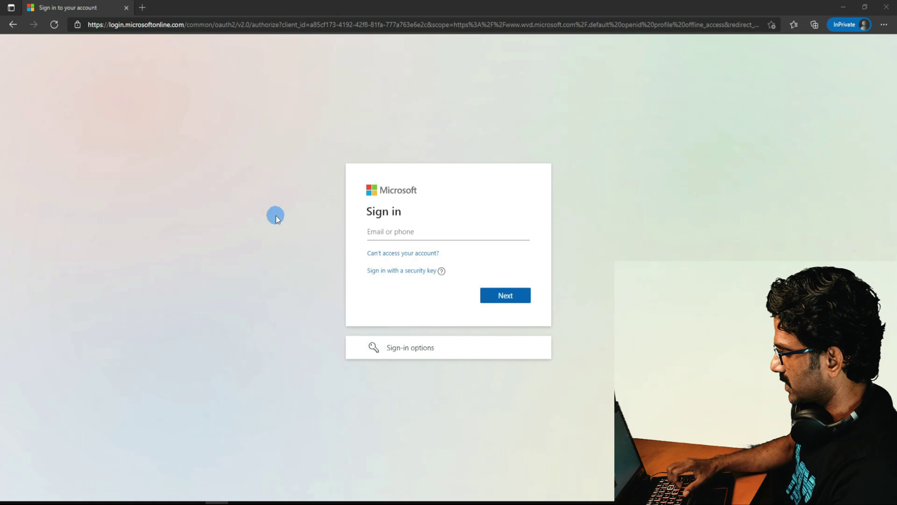
Sign in with the AVD test user's account name and password, then check the signed-in account.
left_click(413, 229)
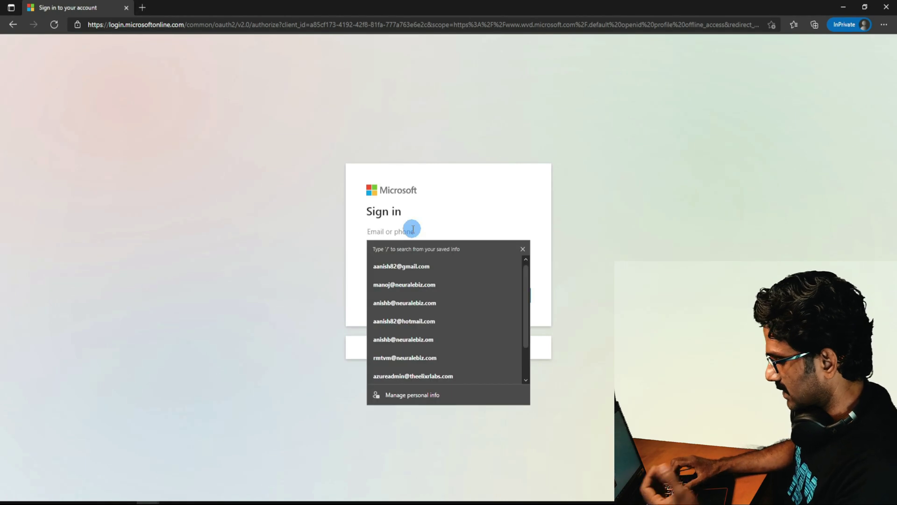
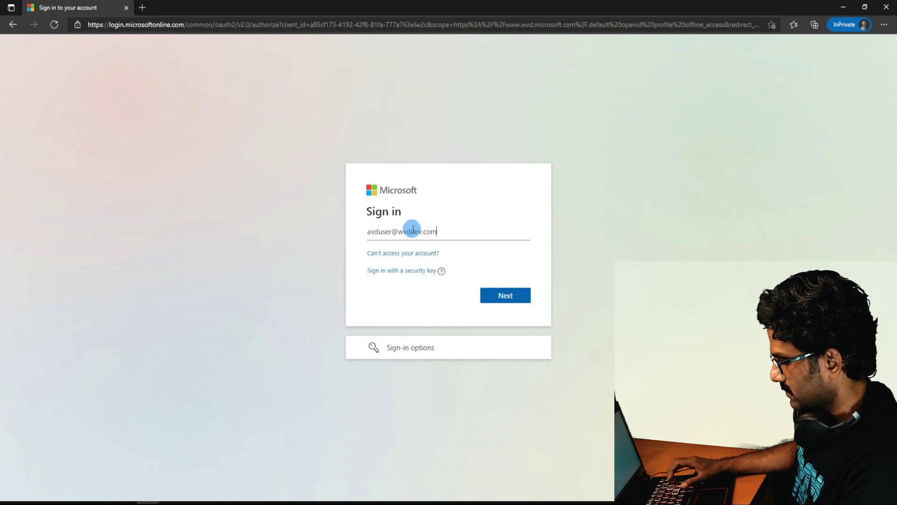
key("Return")
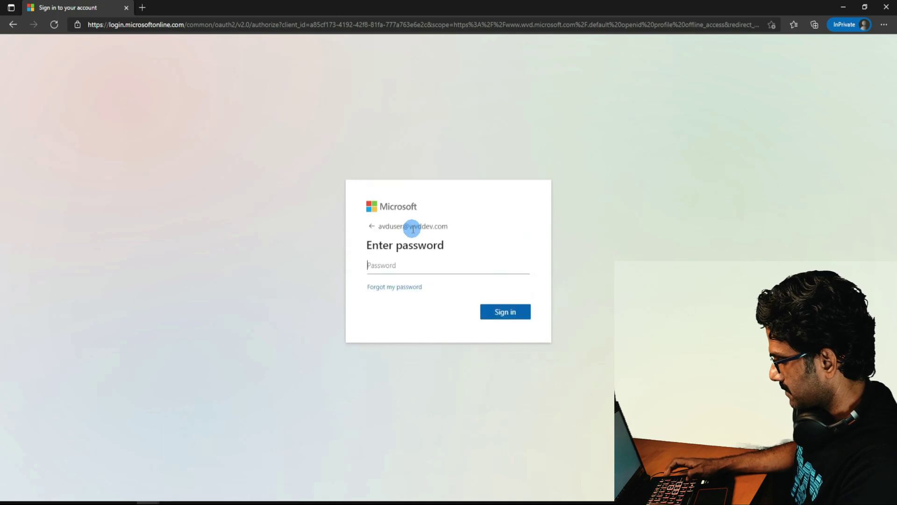
type("••••••••")
key("Return")
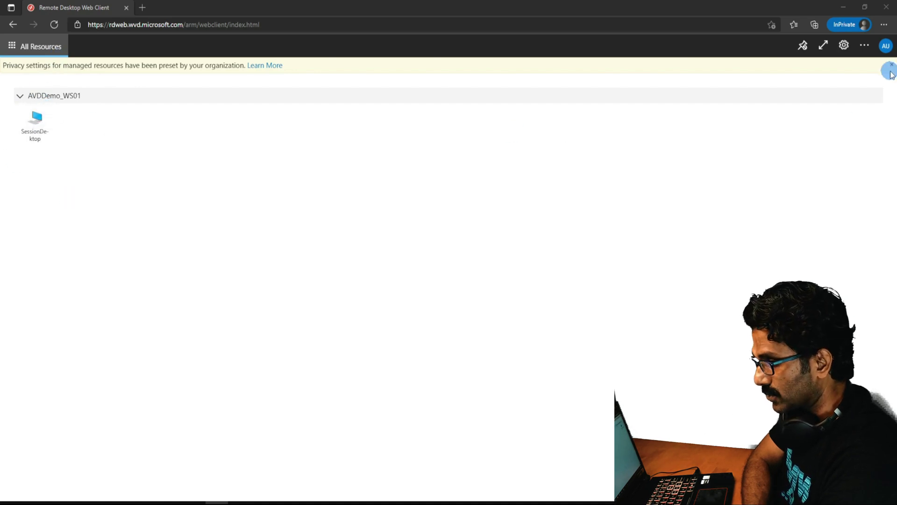
left_click(886, 45)
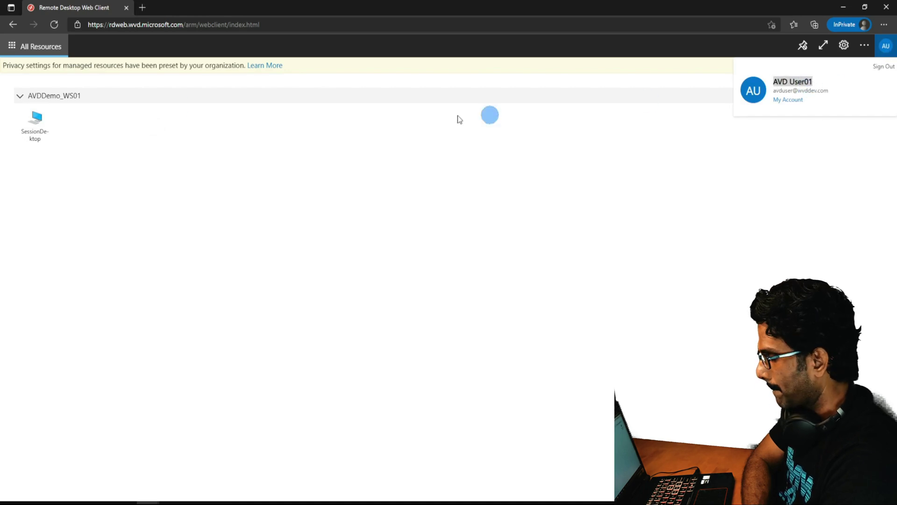
Launch SessionDesktop, allowing clipboard and printer access.
left_click(26, 130)
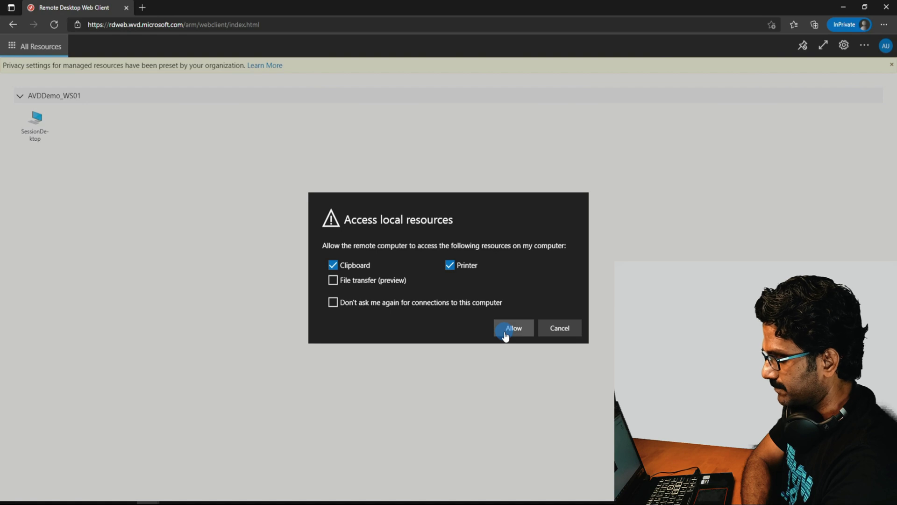
left_click(505, 332)
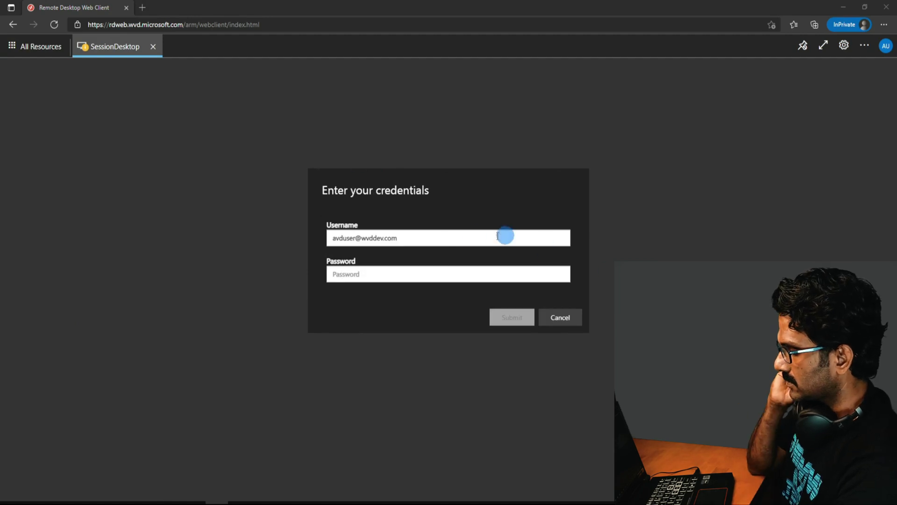
Enter the user's password in the SessionDesktop credentials prompt and submit it.
left_click(367, 274)
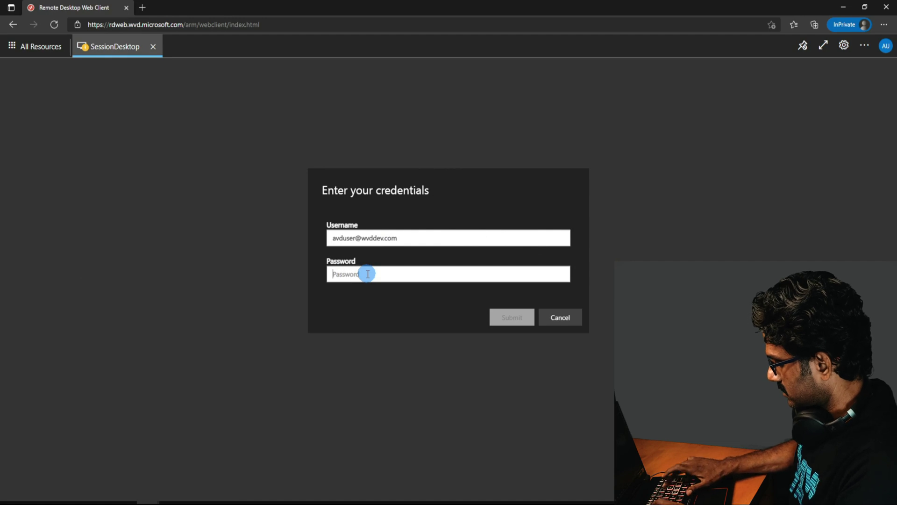
type("••••••")
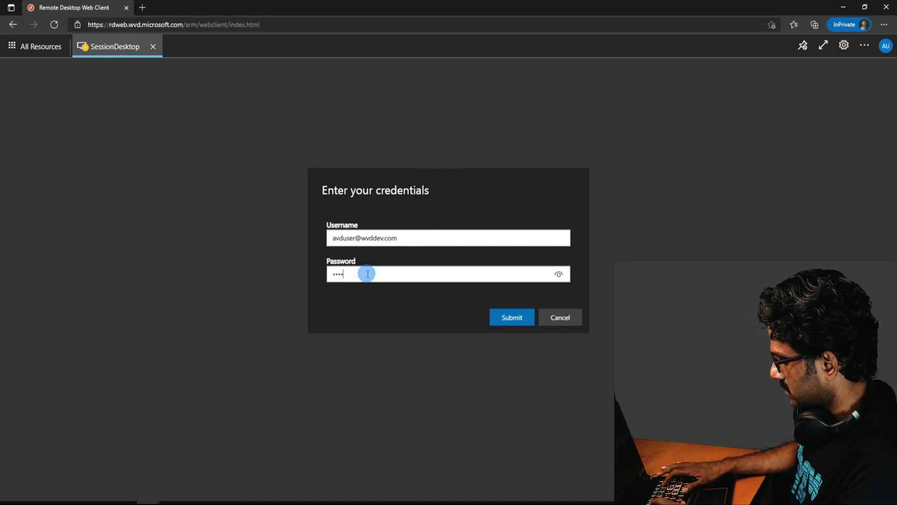
type("•••")
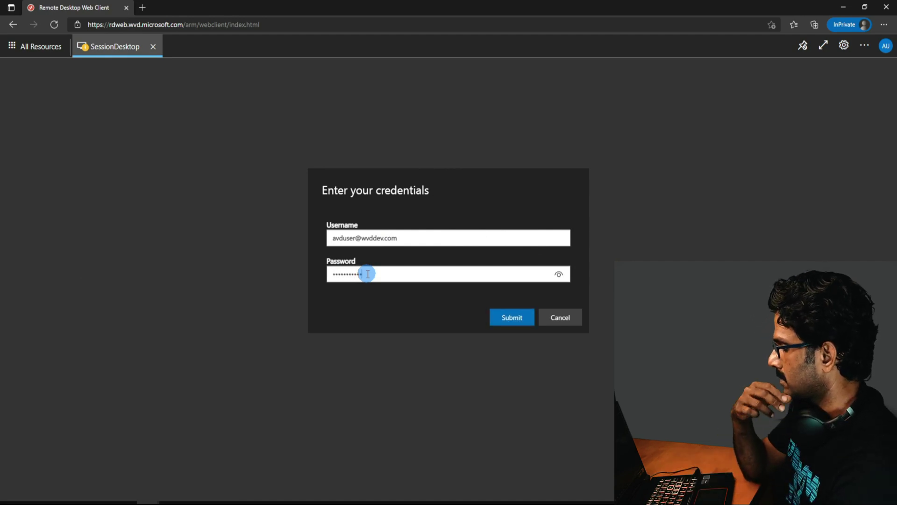
key("Return")
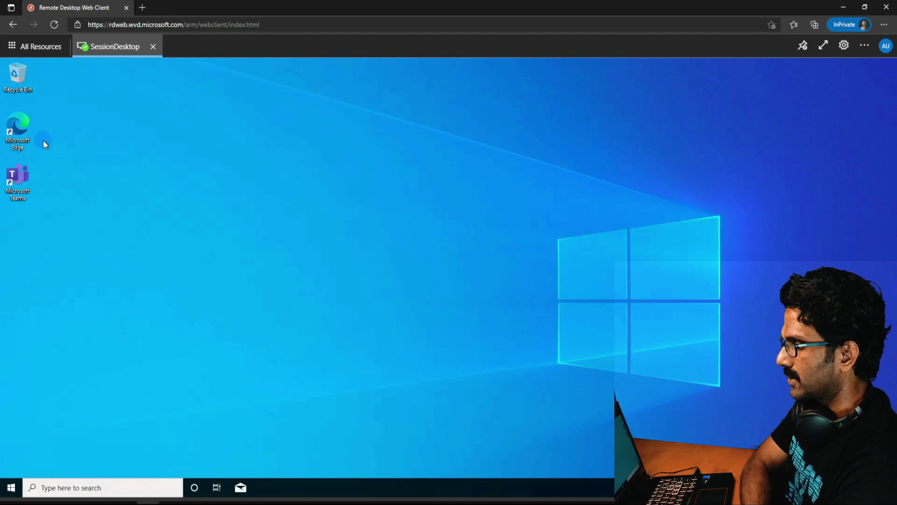
left_click(13, 487)
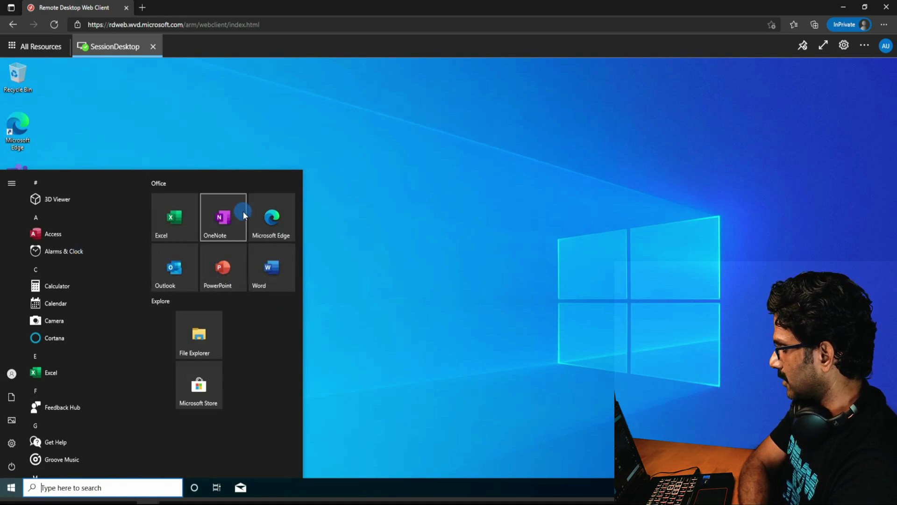
left_click(271, 271)
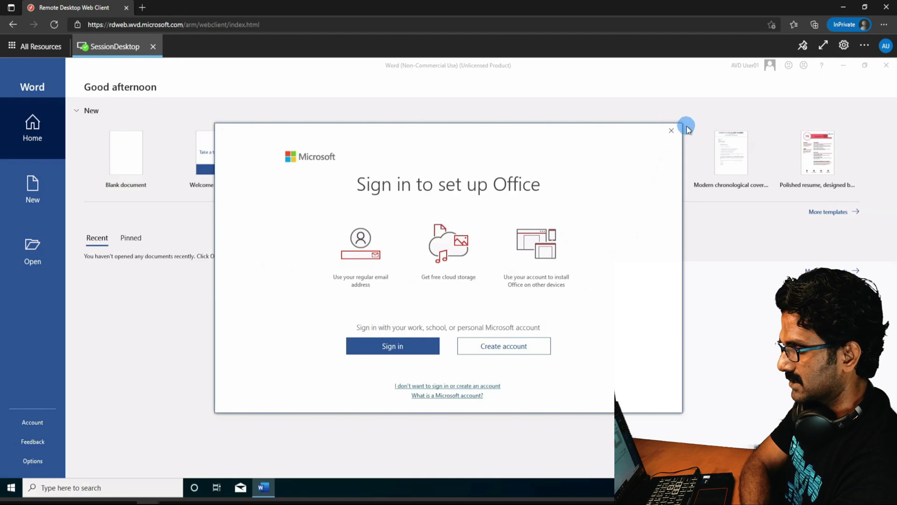
left_click(671, 131)
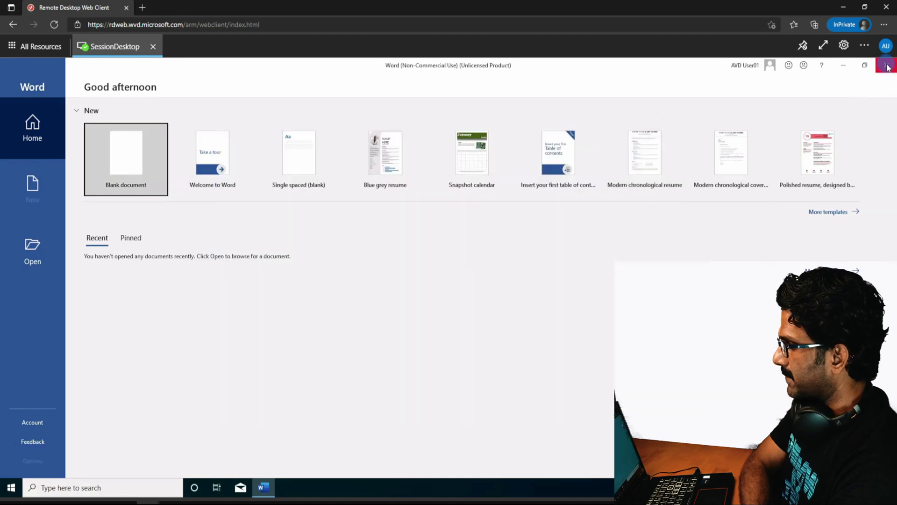
key("Return")
left_click(59, 488)
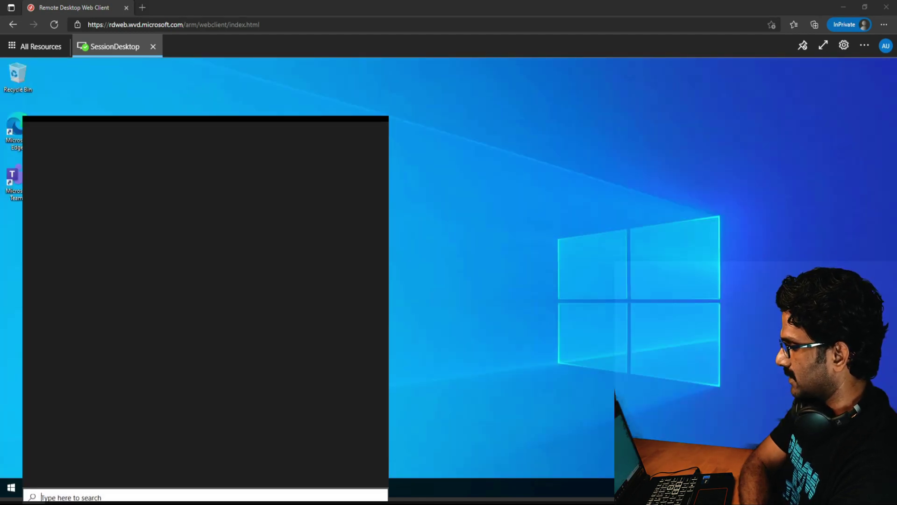
Launch the Remote Desktop app via taskbar search 're' and minimize both browser windows.
type("r")
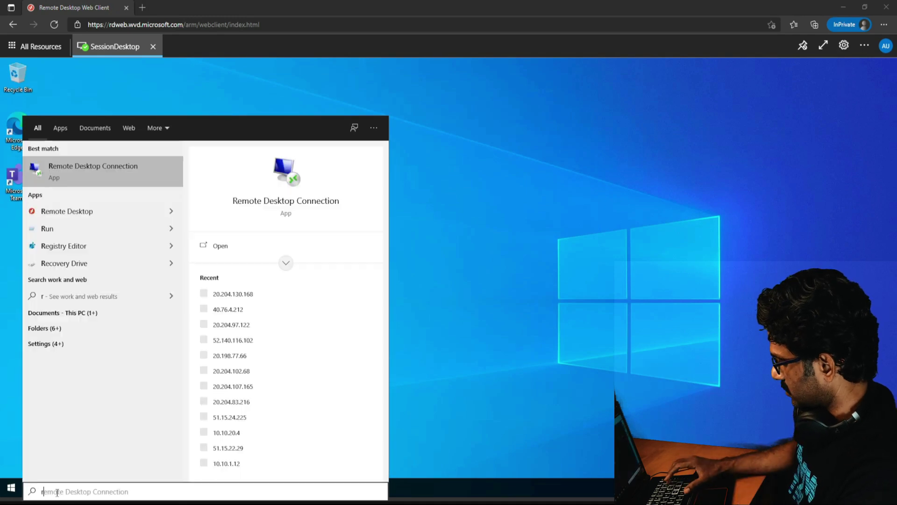
type("e")
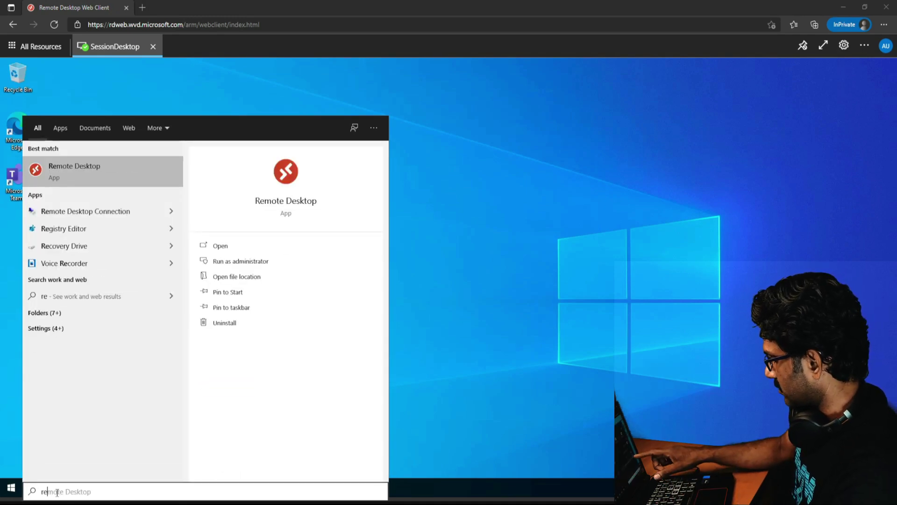
left_click(80, 178)
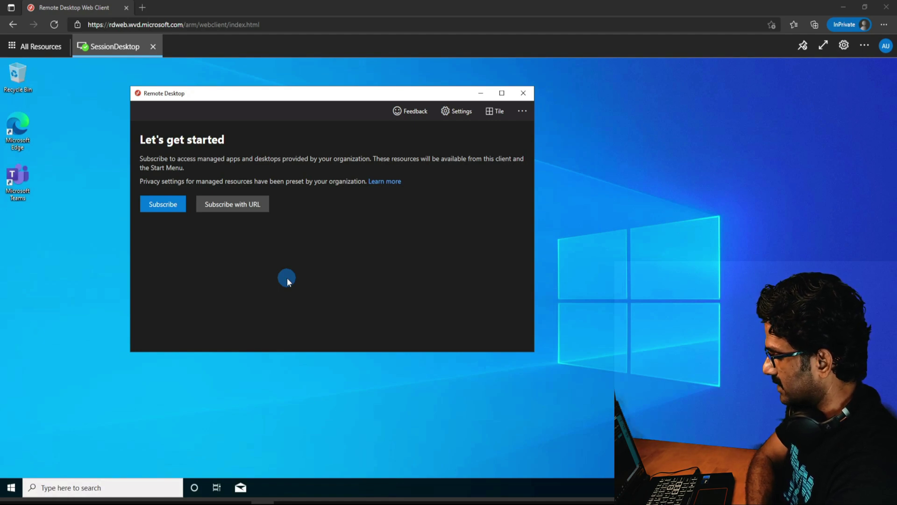
left_click(842, 13)
left_click(842, 12)
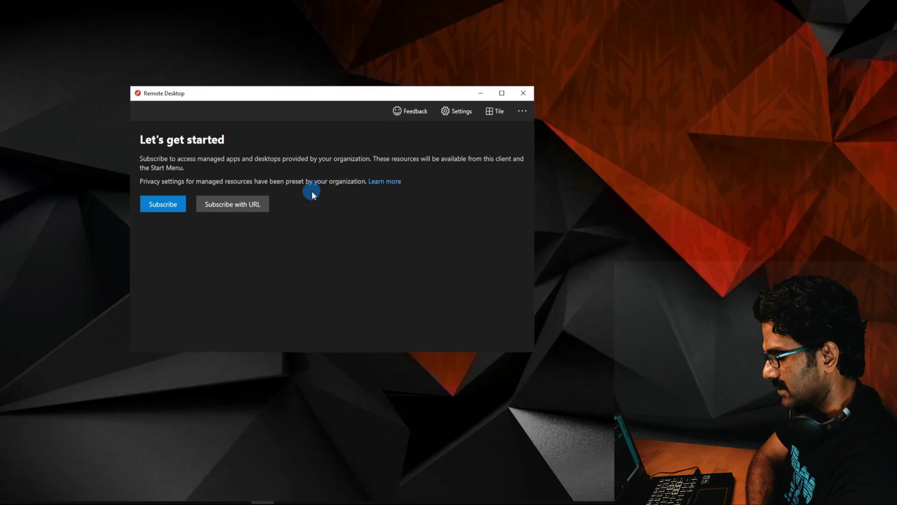
Switch back to the Remote Desktop Web Client window from the Edge taskbar thumbnails.
mouse_move(264, 500)
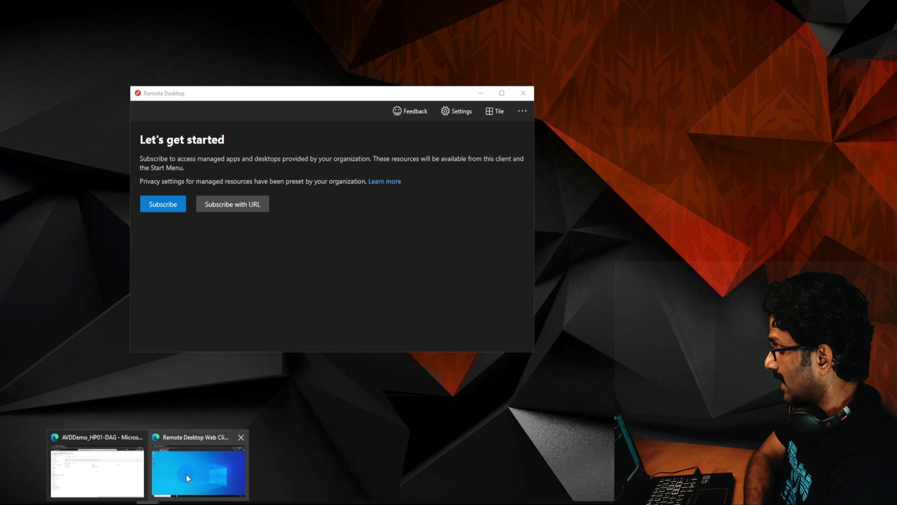
left_click(187, 472)
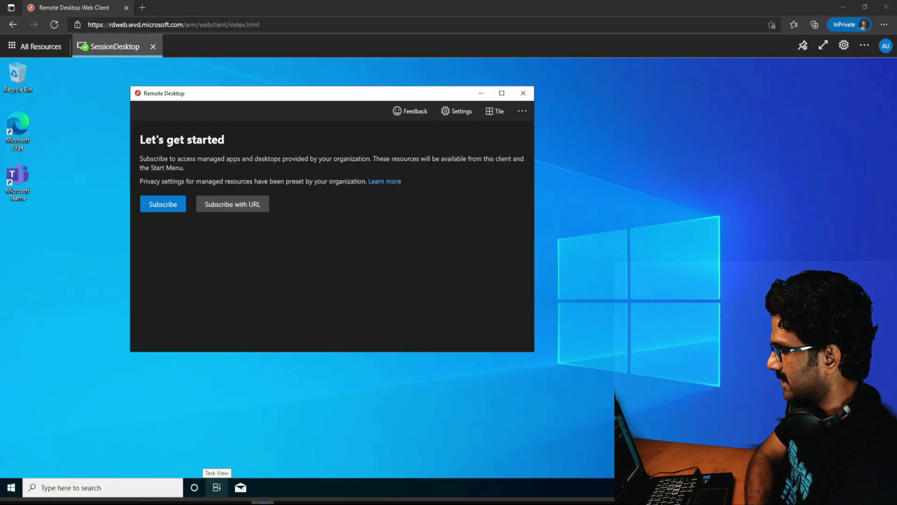